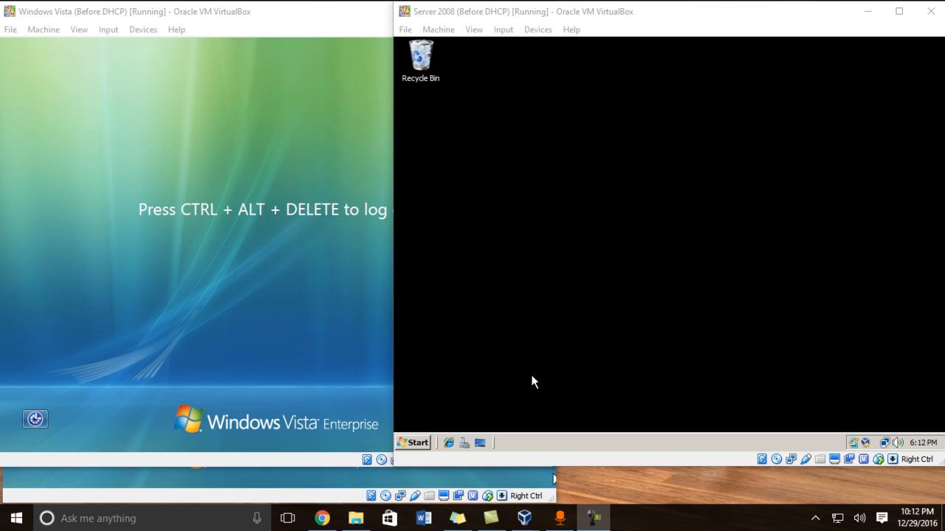
Step: Launch Group Policy Management and expand Forest > Domains > edward.com > Group Policy Objects
left_click(412, 446)
mouse_move(606, 272)
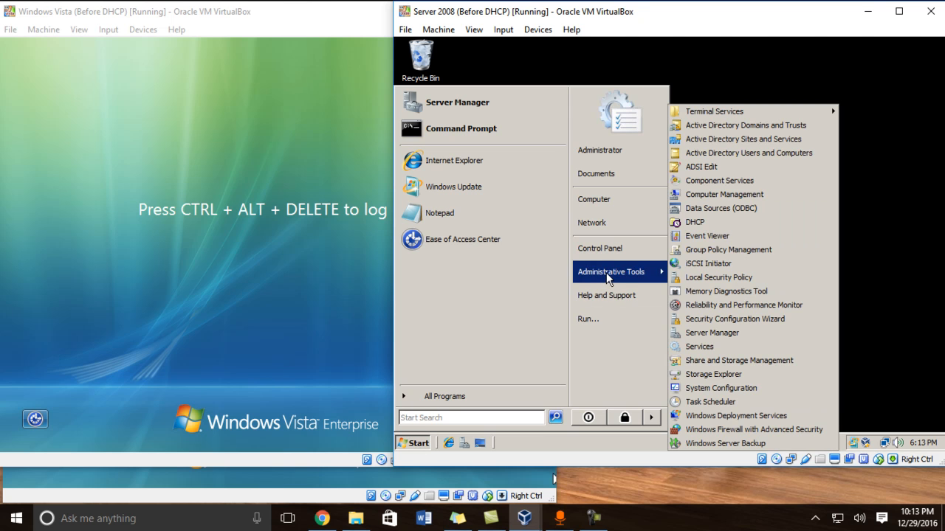
left_click(698, 251)
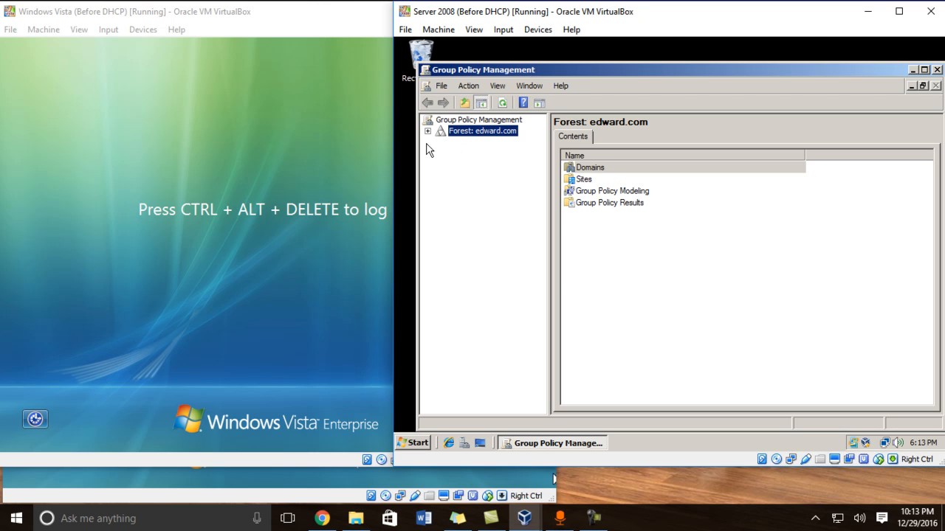
left_click(427, 131)
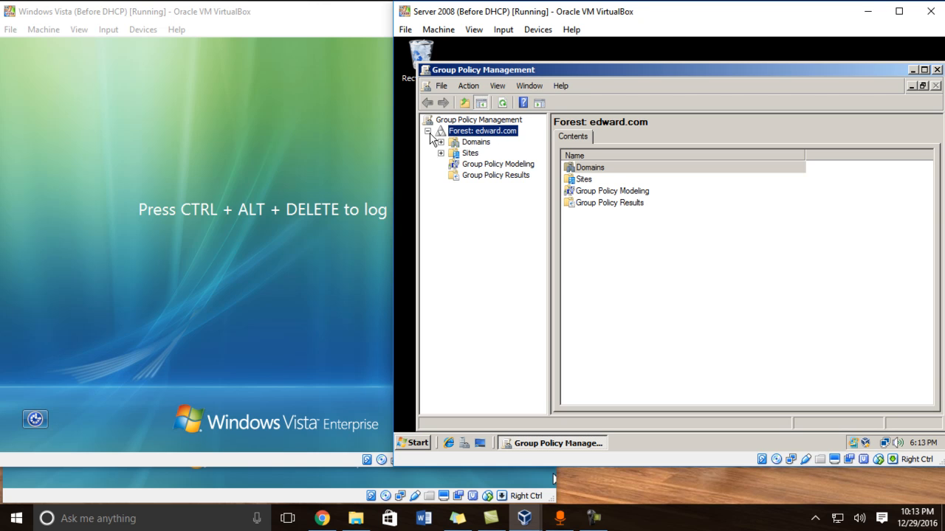
left_click(441, 142)
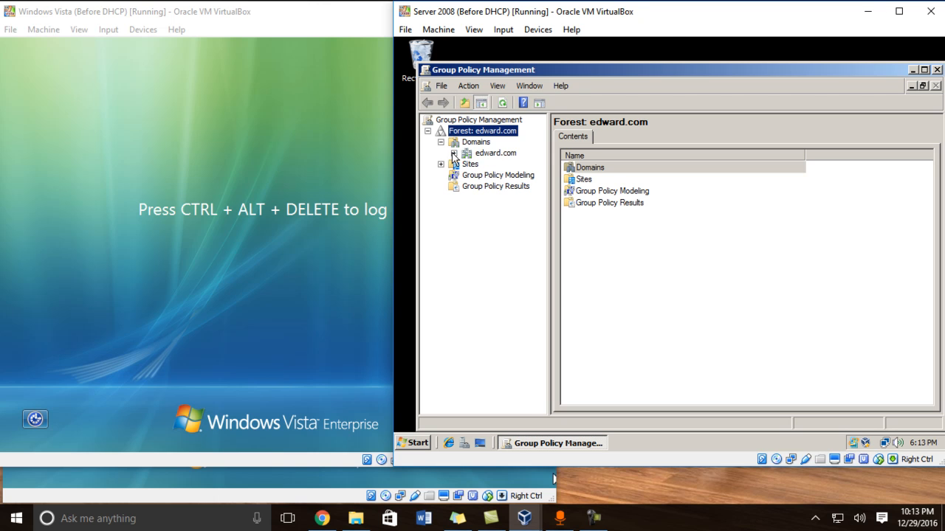
left_click(454, 153)
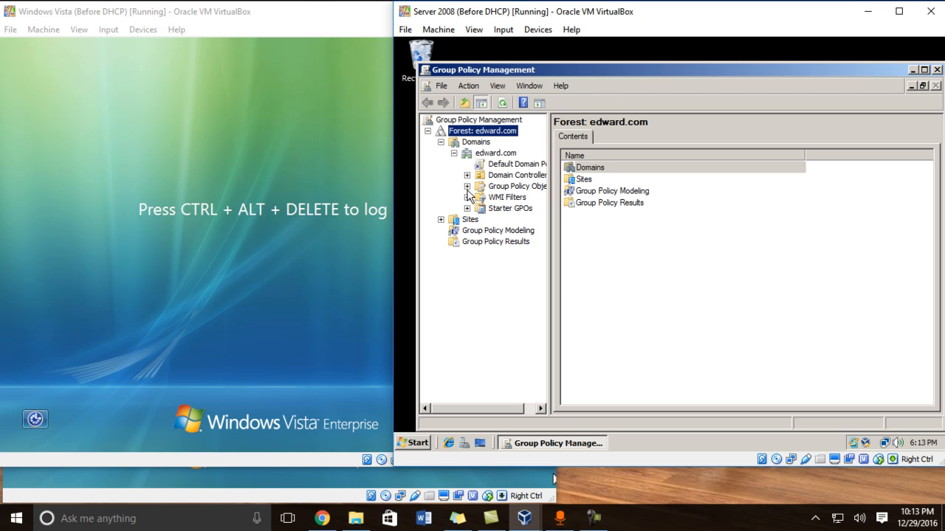
left_click(466, 186)
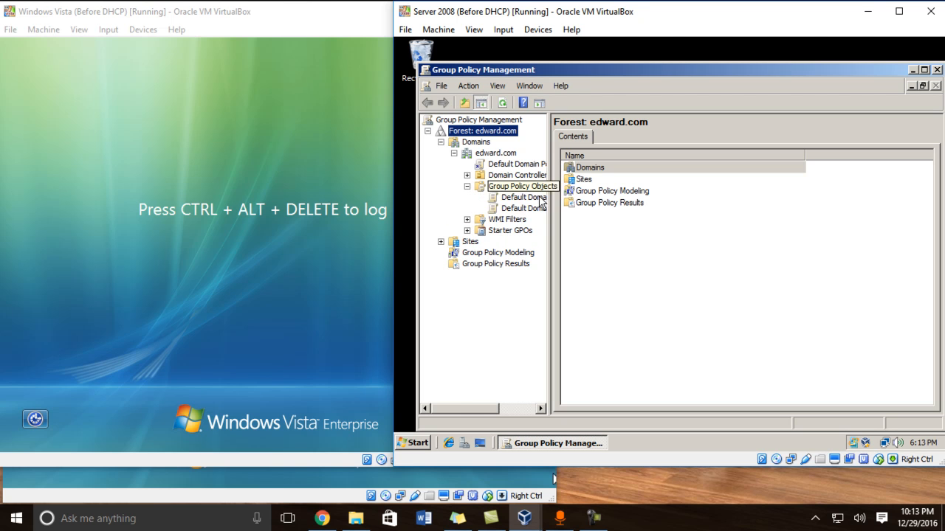
left_click_drag(465, 408, 503, 405)
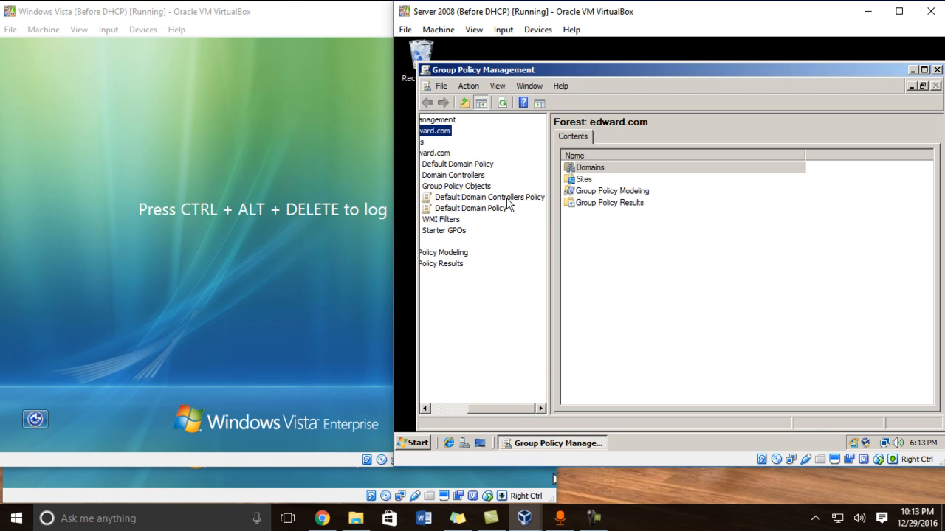
Step: Edit Default Domain Policy and browse to Computer Configuration > Administrative Templates > System > User Profiles
right_click(469, 212)
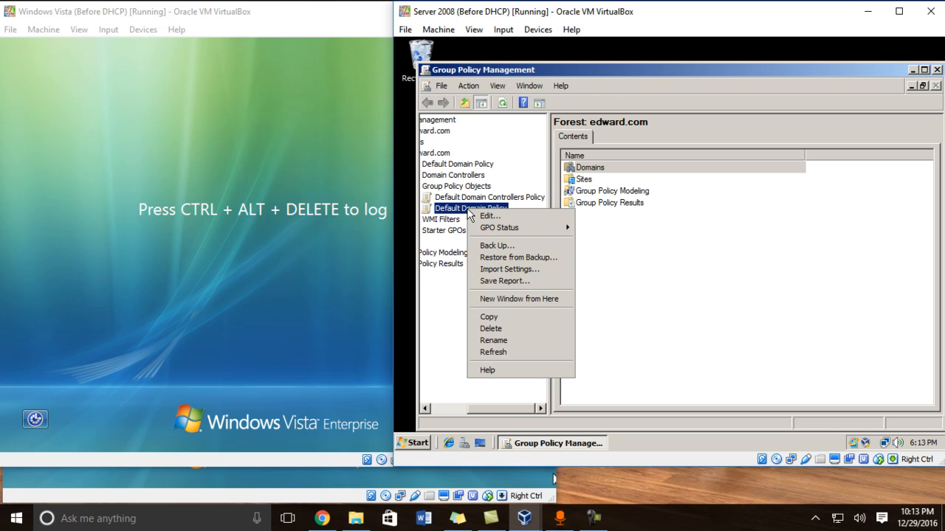
left_click(490, 216)
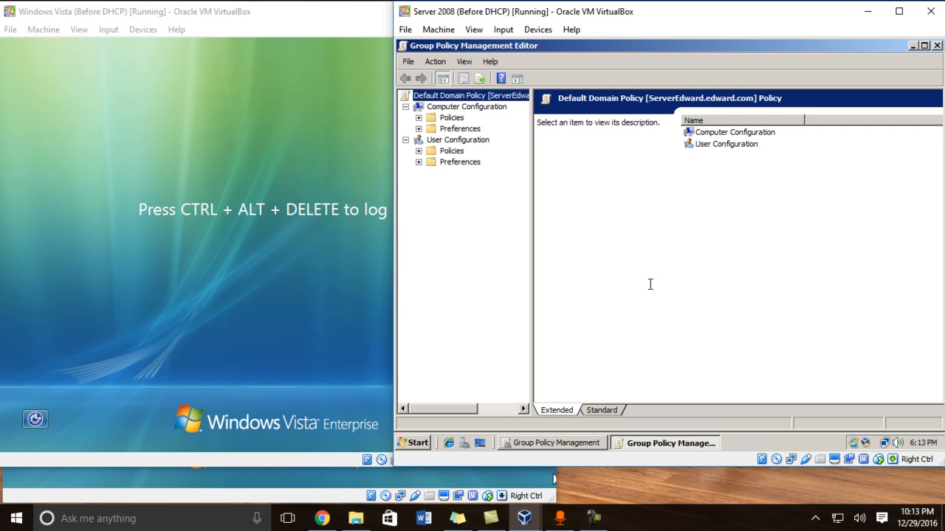
left_click(736, 135)
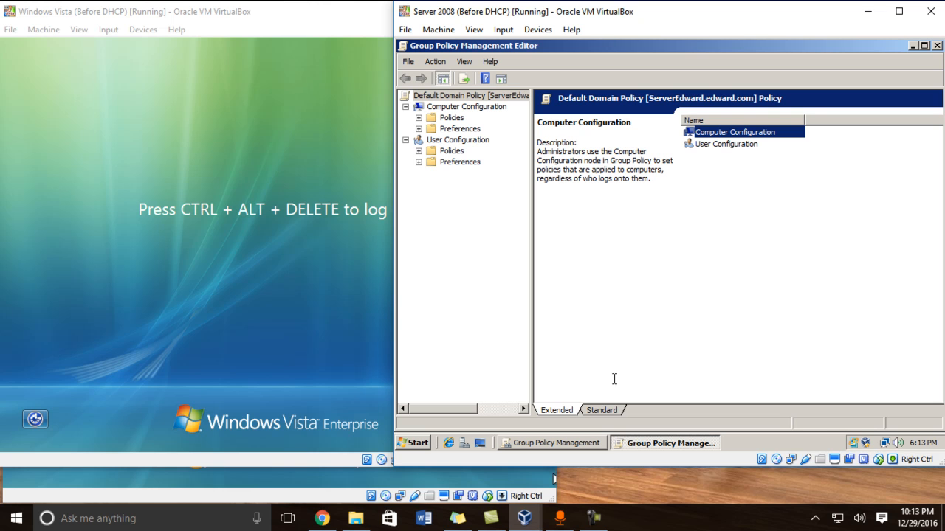
double_click(724, 136)
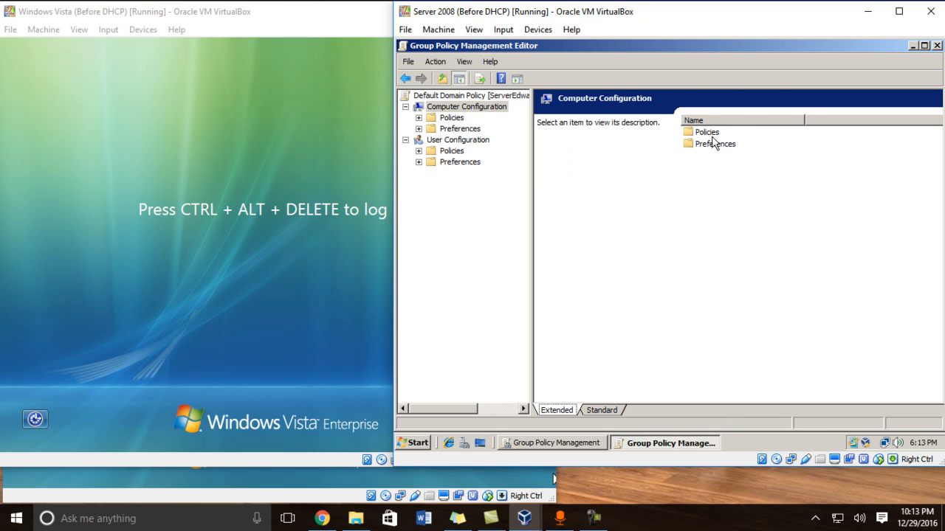
double_click(714, 133)
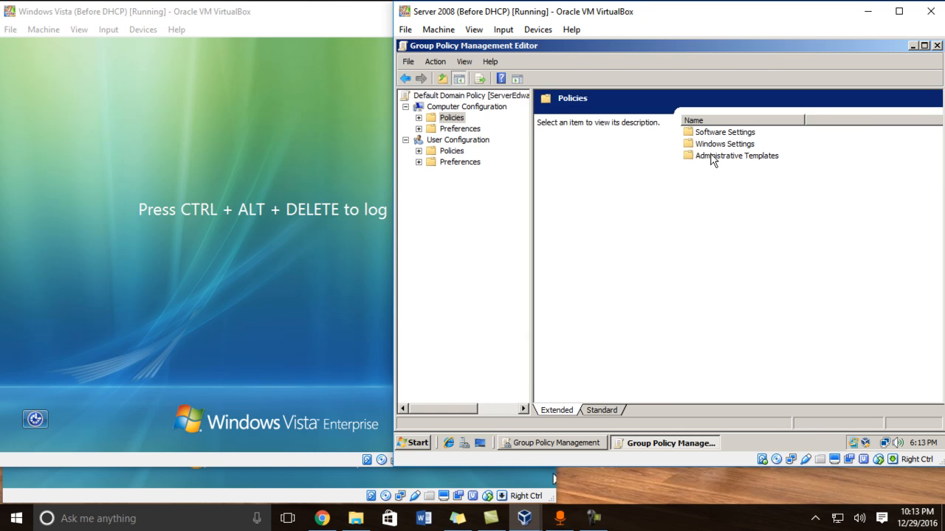
double_click(713, 157)
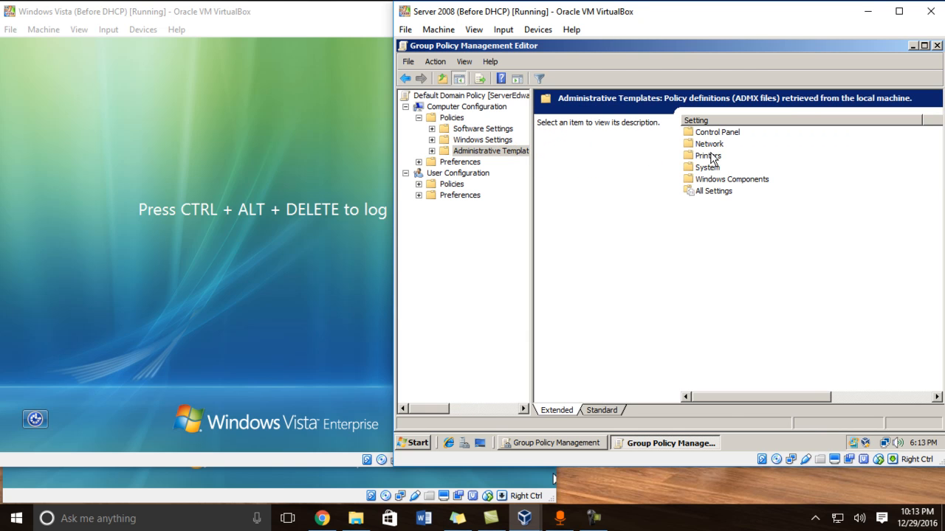
double_click(705, 168)
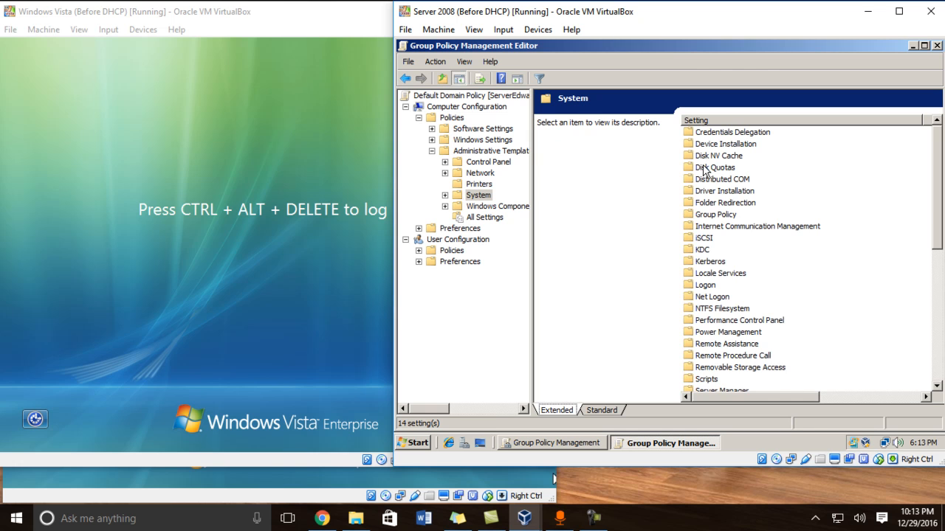
left_click_drag(934, 207, 934, 261)
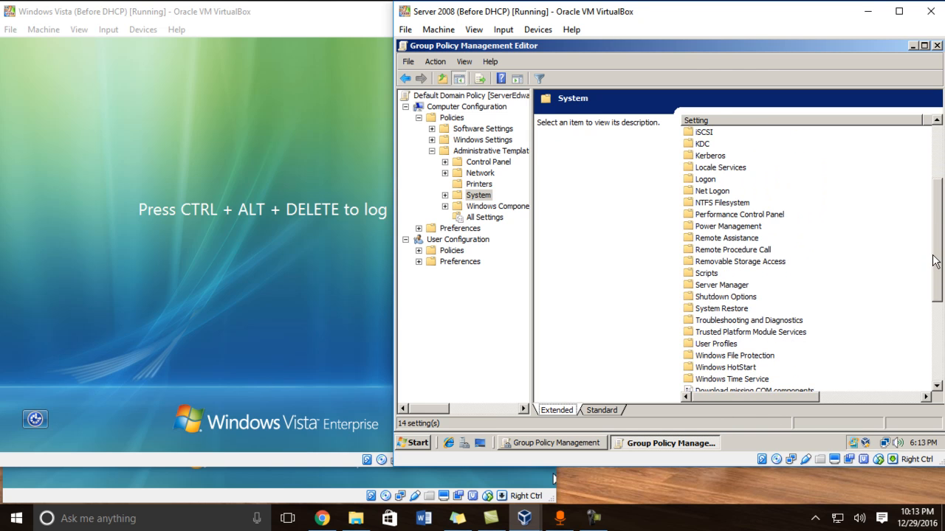
left_click(705, 344)
left_click_drag(693, 397, 692, 398)
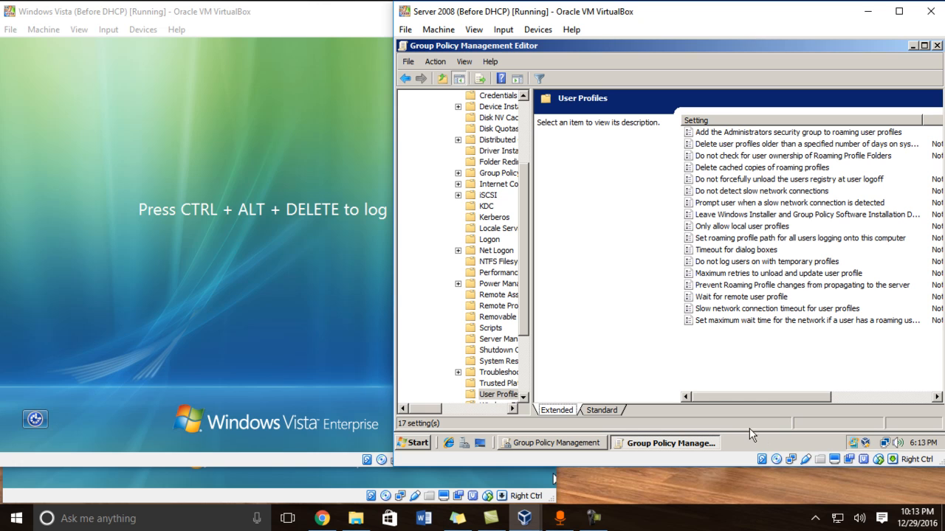
Step: Enable the policy adding the Administrators group to roaming user profiles
mouse_move(728, 395)
left_mouse_down()
mouse_move(756, 397)
mouse_move(724, 396)
left_mouse_up()
double_click(789, 135)
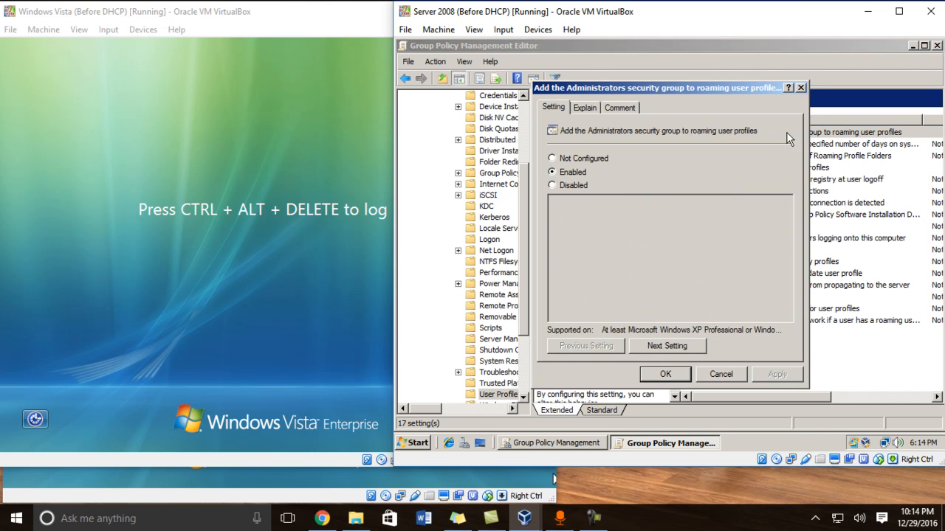
left_click(552, 173)
left_click(665, 374)
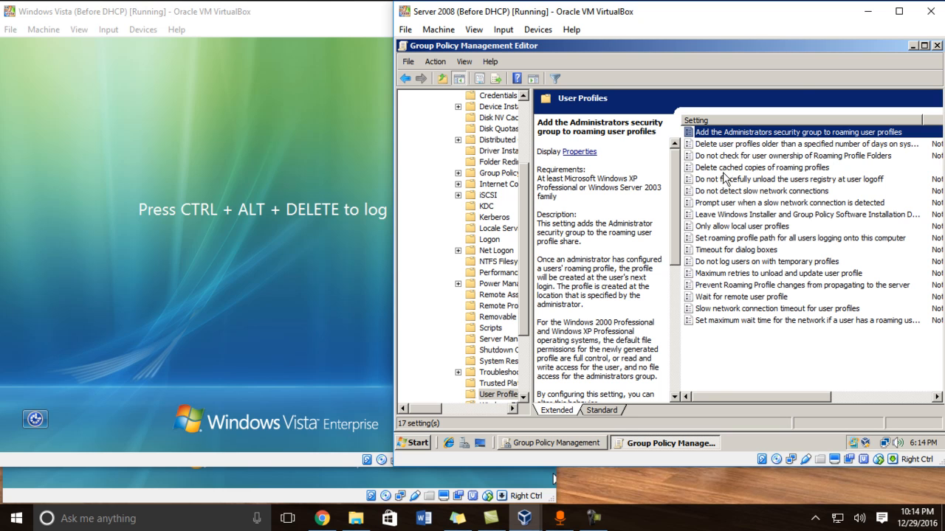
Step: Enable 'Delete cached copies of roaming profiles' and close the policy editor
double_click(725, 169)
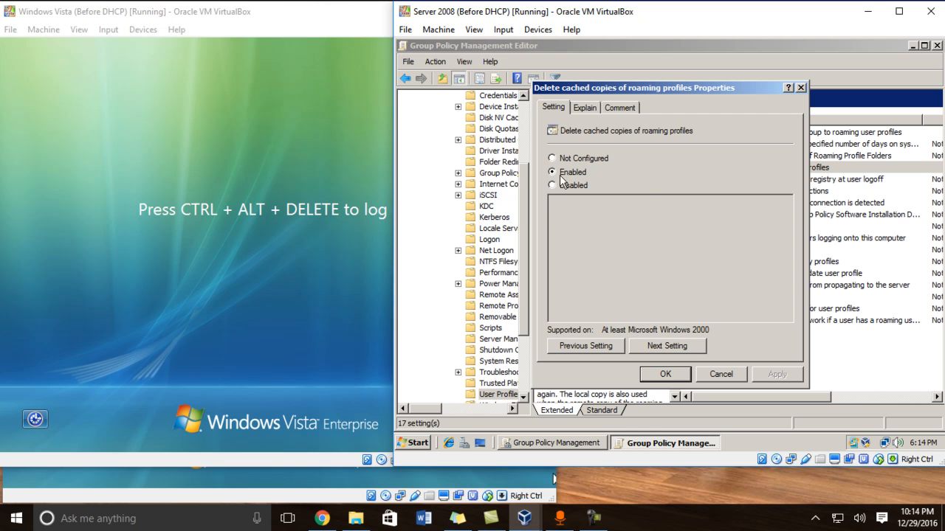
left_click(665, 374)
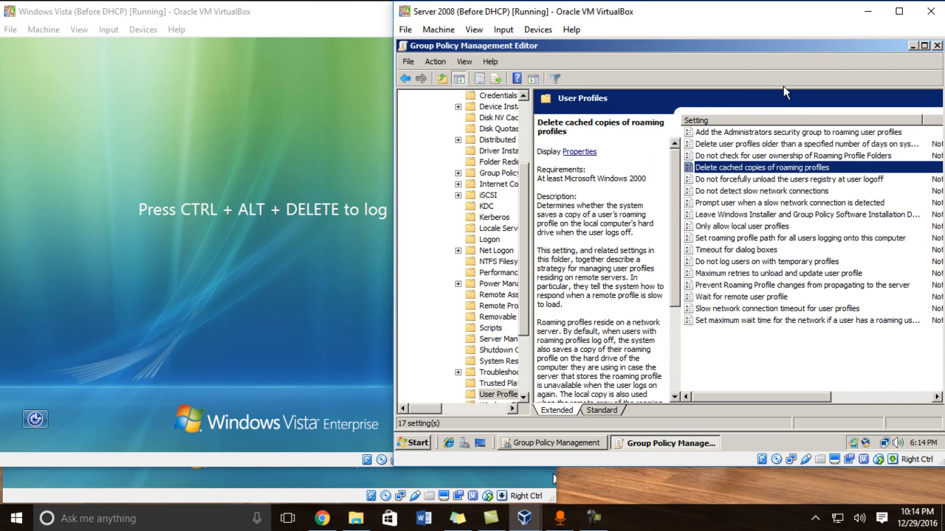
left_click(937, 45)
Step: Close Group Policy Management, open Local Disk (C:) and confirm the Profiles folder is empty
left_click(937, 70)
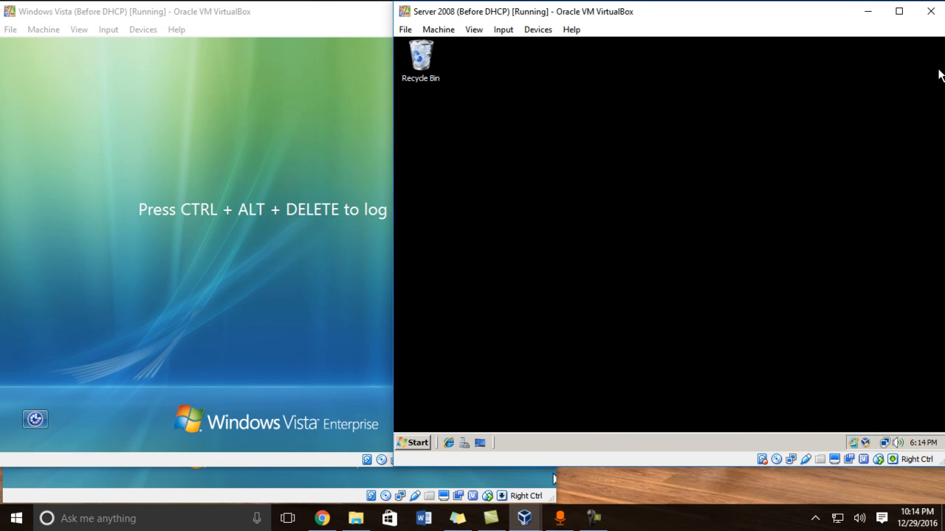
left_click(413, 443)
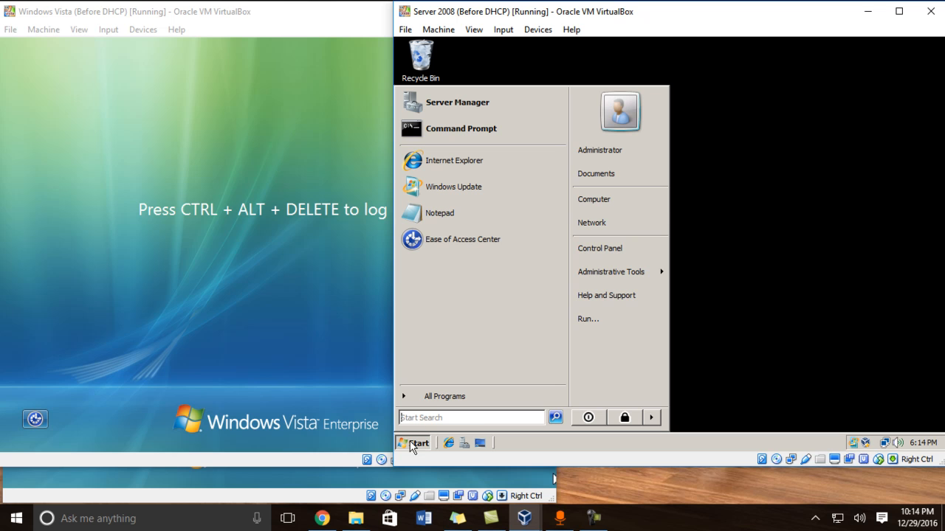
left_click(623, 213)
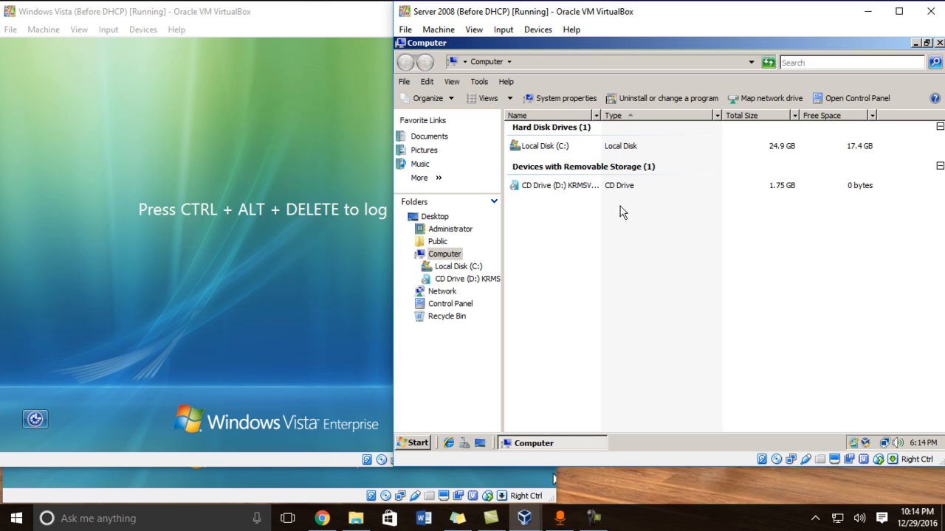
double_click(554, 151)
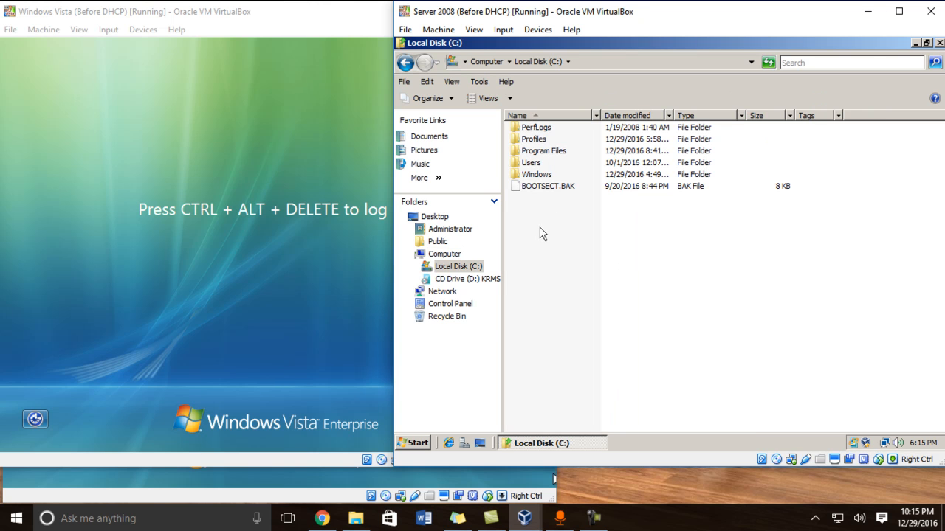
left_click(538, 143)
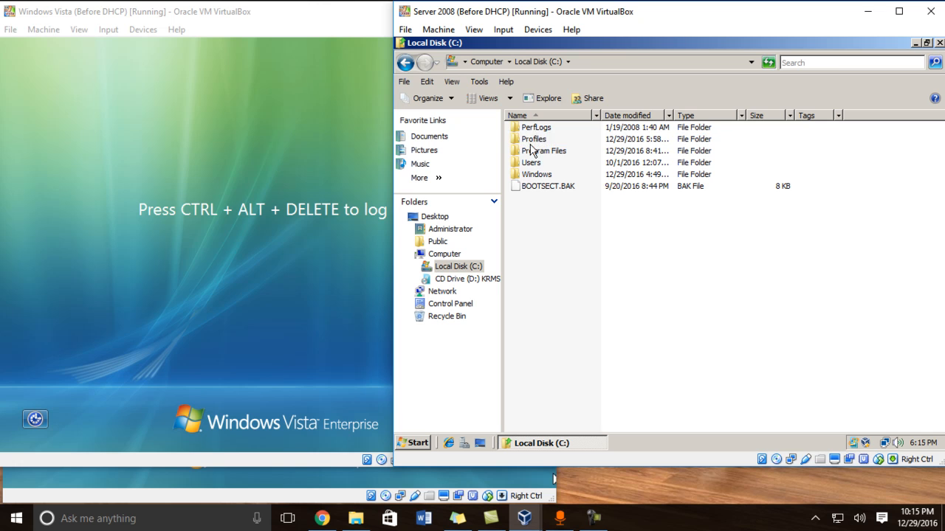
double_click(533, 140)
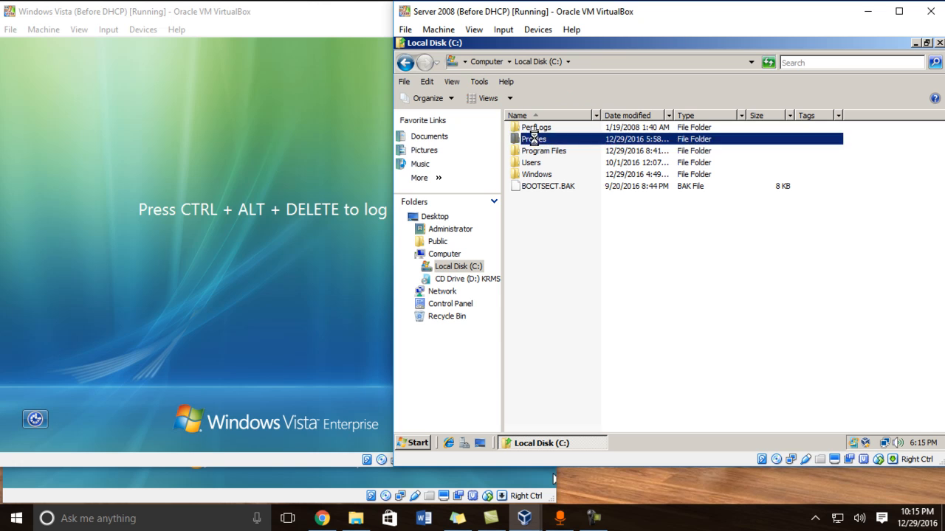
left_click(407, 63)
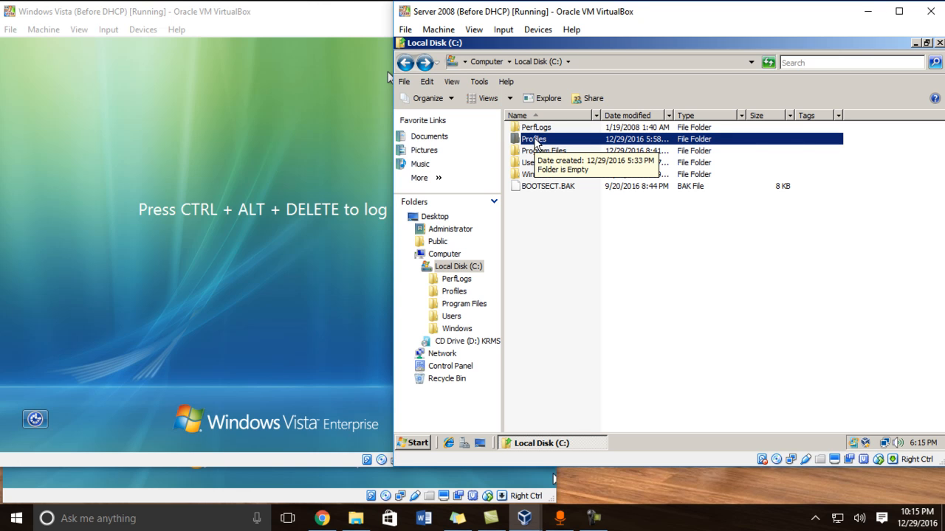
Step: Turn on advanced sharing for the Profiles folder with share name Profiles$
right_click(536, 141)
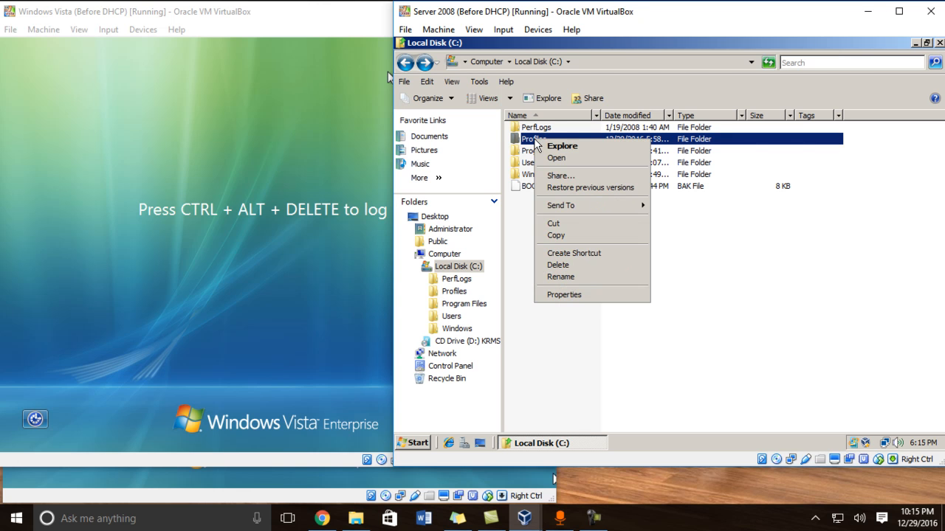
left_click(565, 296)
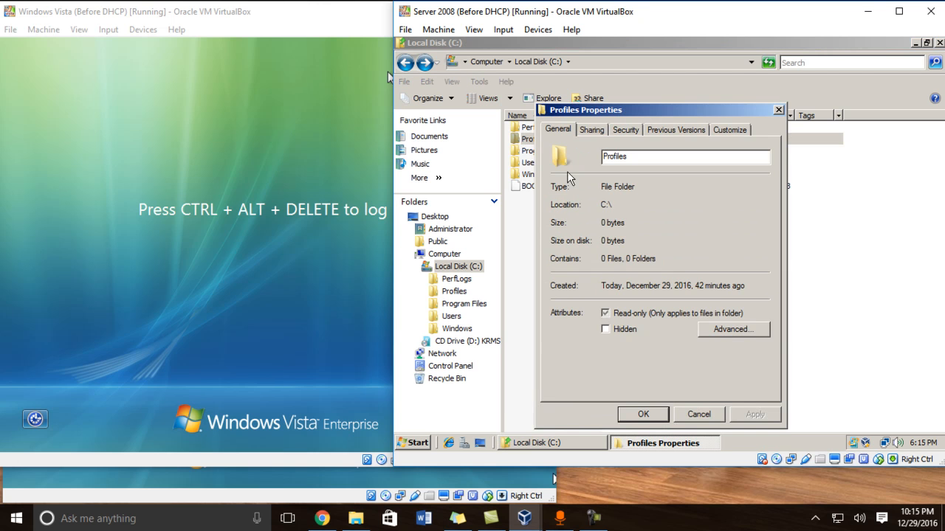
left_click(590, 129)
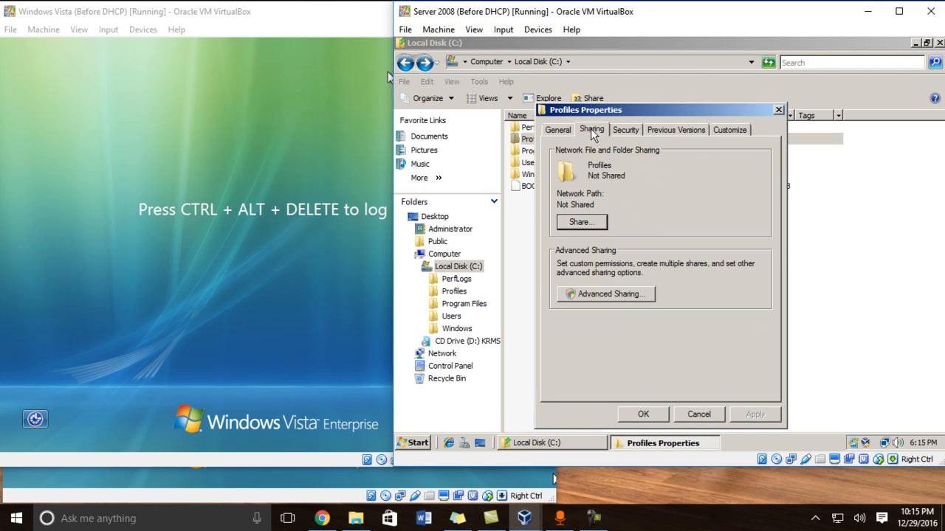
left_click(578, 296)
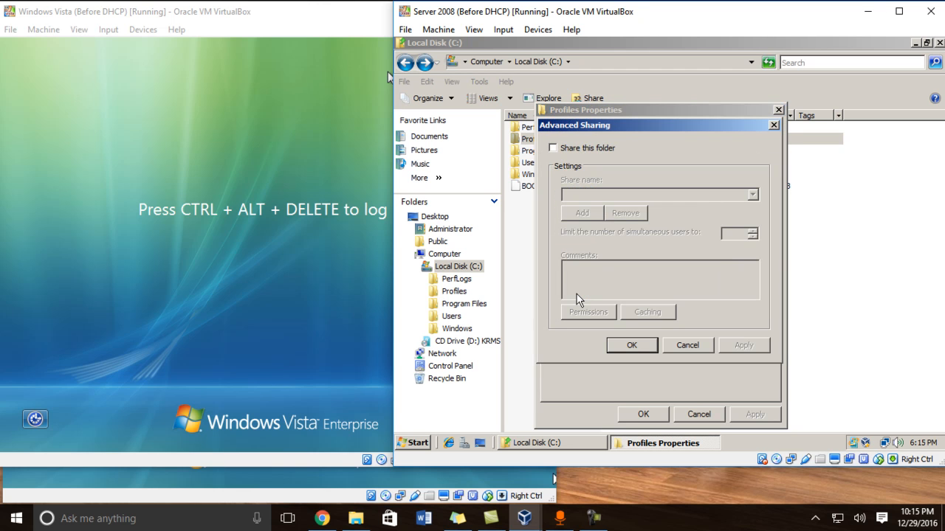
left_click(554, 149)
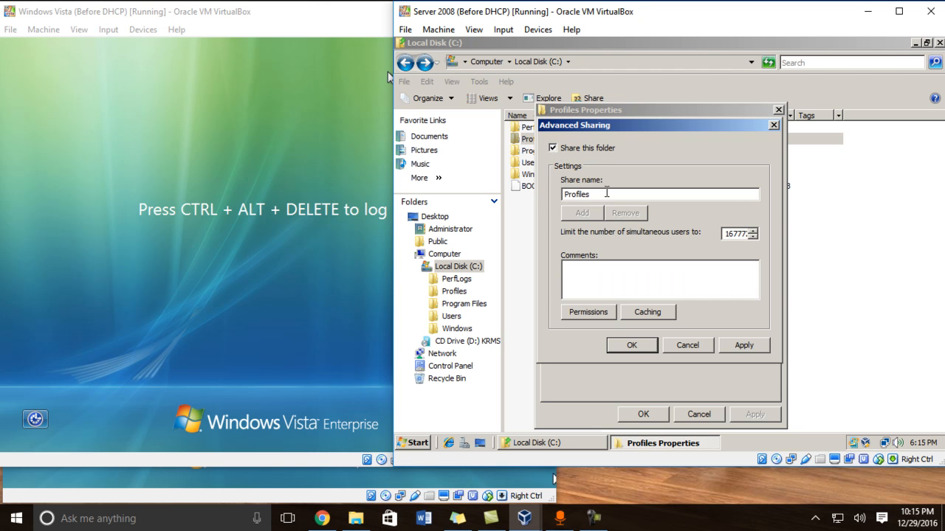
type("$")
Step: Give Everyone Full Control on the Profiles$ share and close the folder properties
left_click(607, 313)
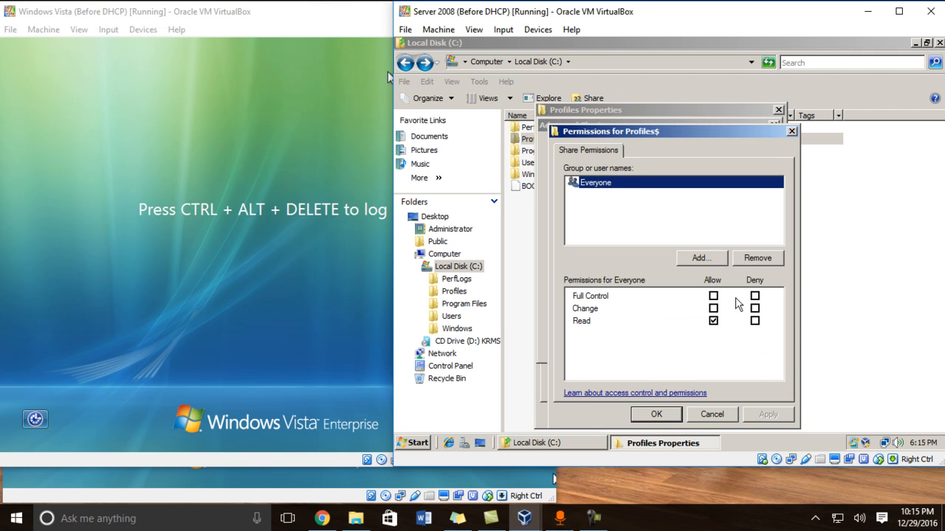
left_click(713, 297)
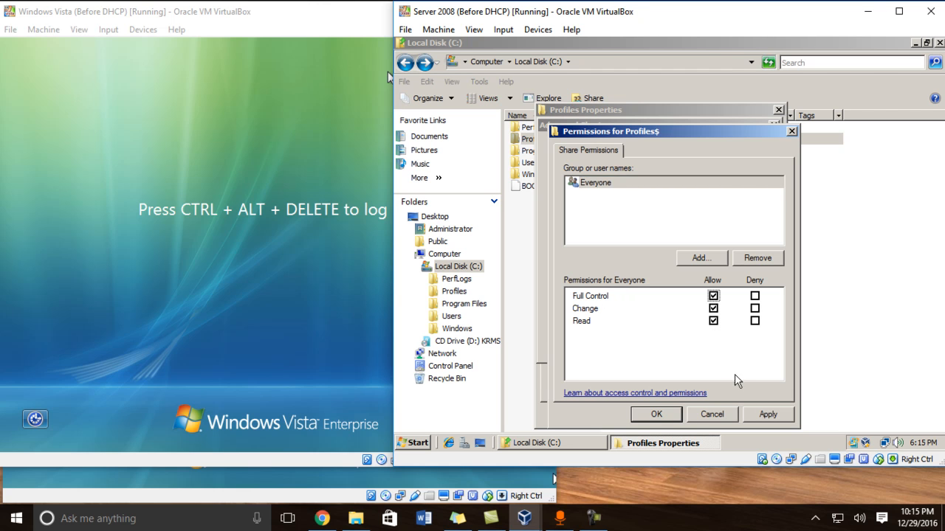
left_click(768, 415)
left_click(656, 414)
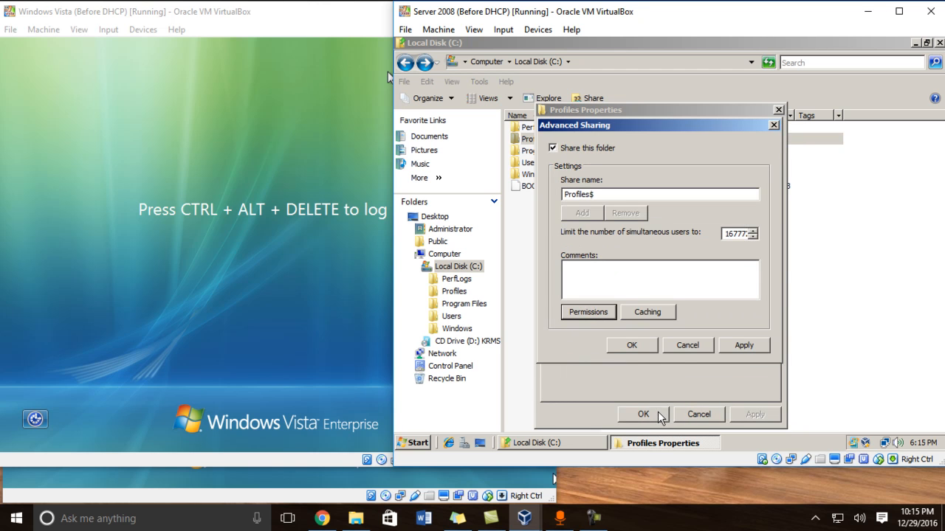
left_click(631, 344)
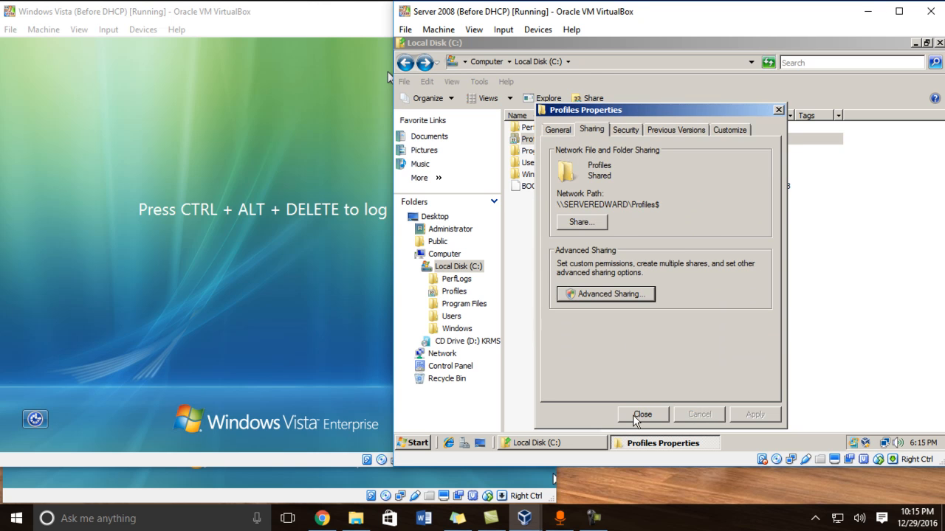
left_click(637, 418)
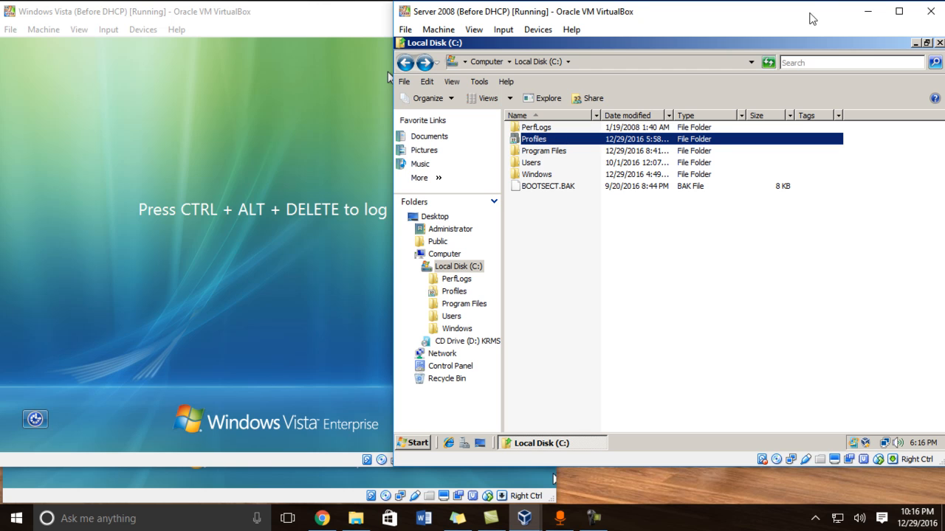
Step: Close the drive window and launch Active Directory Users and Computers maximized
left_click(939, 43)
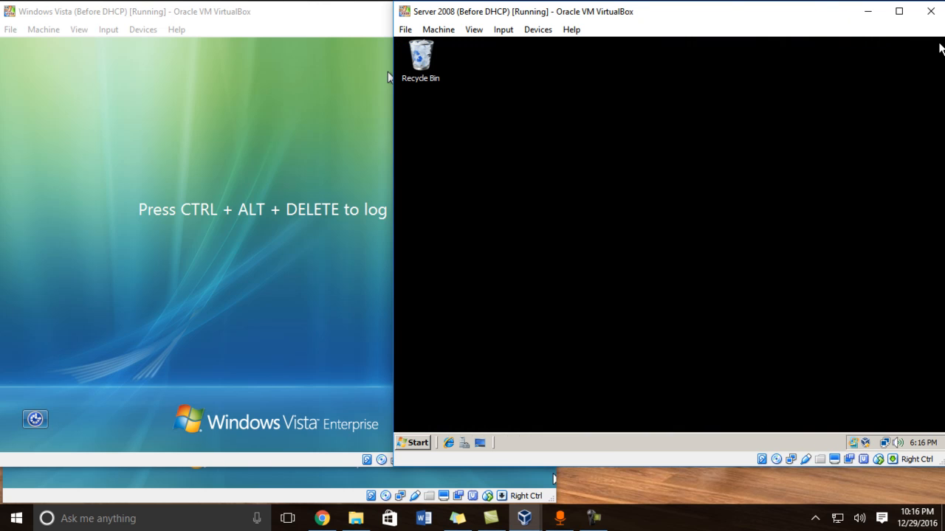
left_click(415, 443)
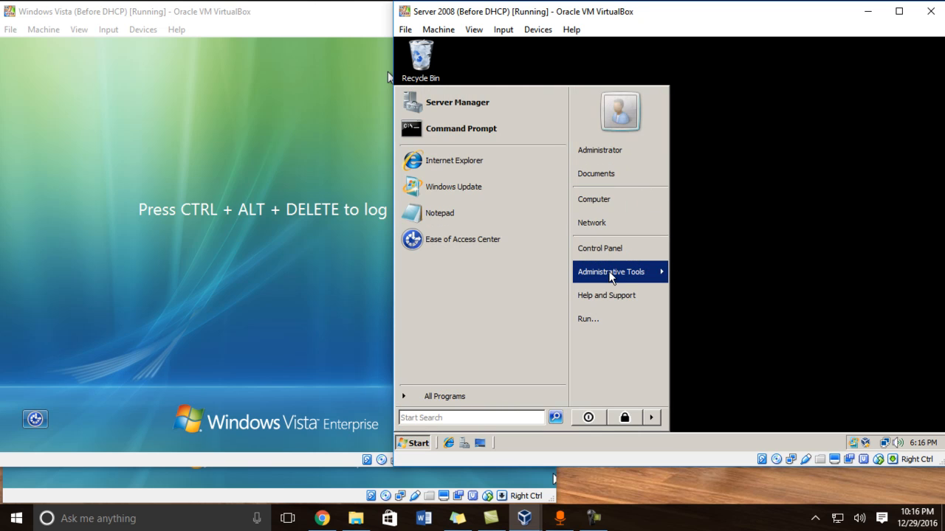
mouse_move(611, 276)
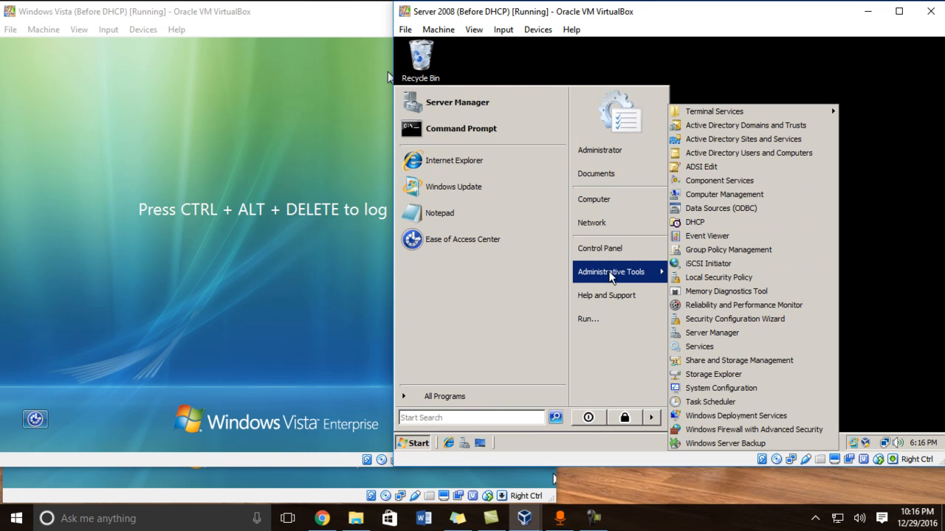
left_click(769, 153)
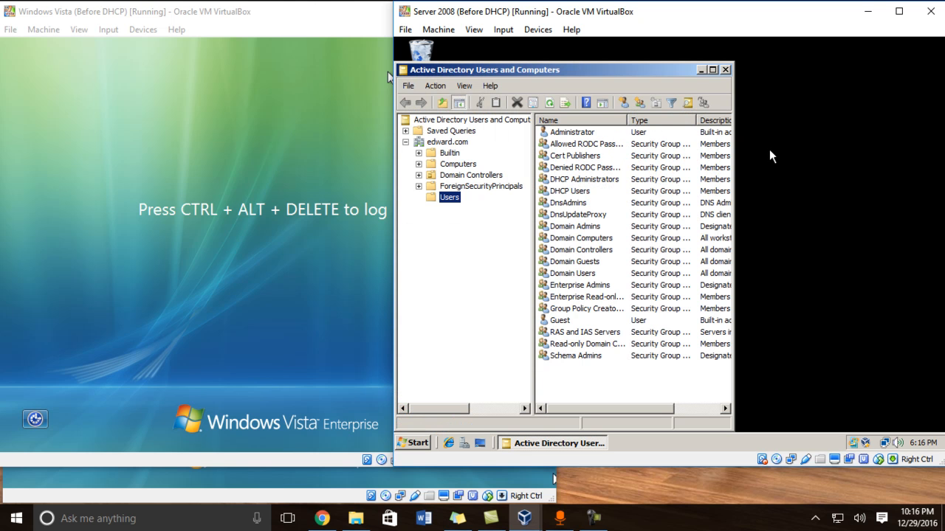
left_click(717, 71)
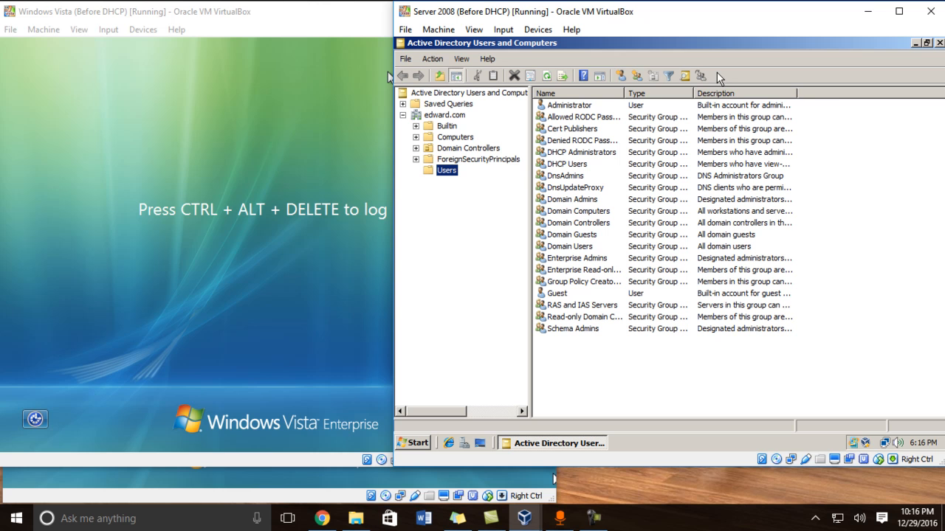
Step: Start a new user in Users, entering the user's first and last name and logon name
left_click(622, 79)
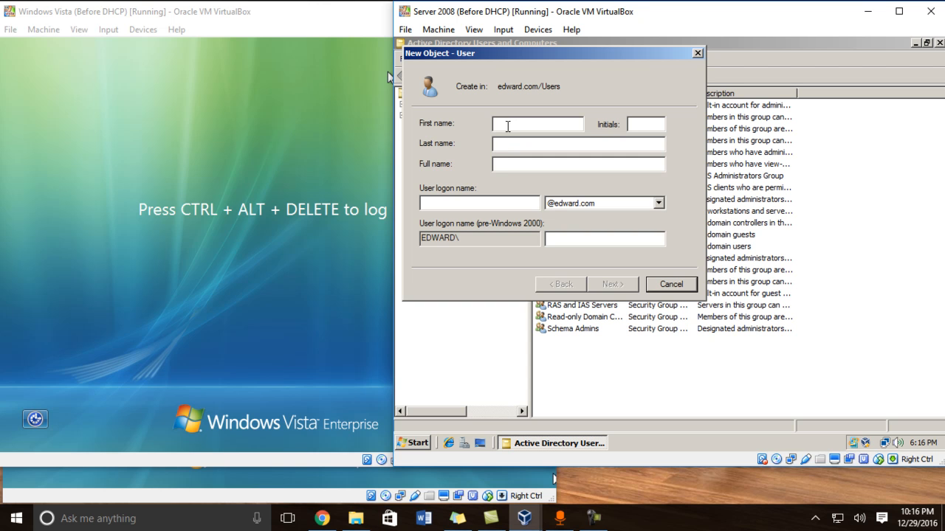
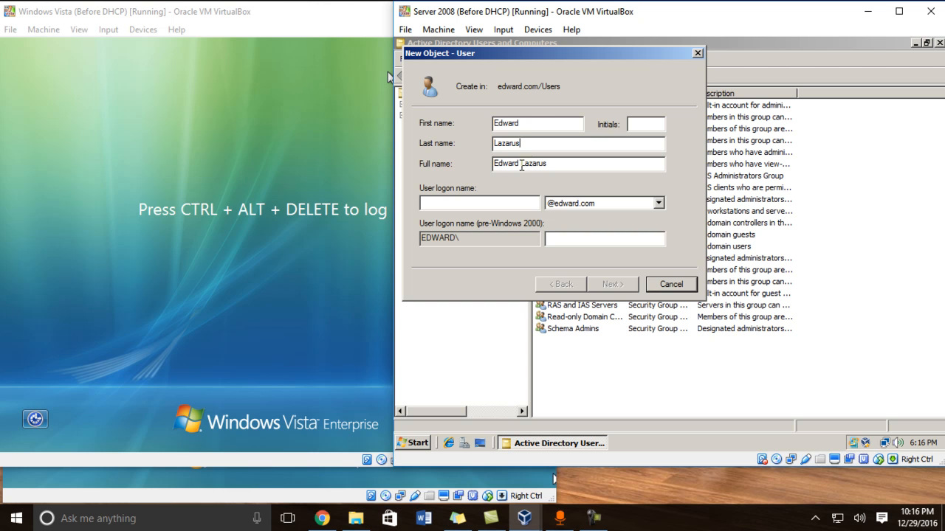
left_click(487, 202)
type("Eddy")
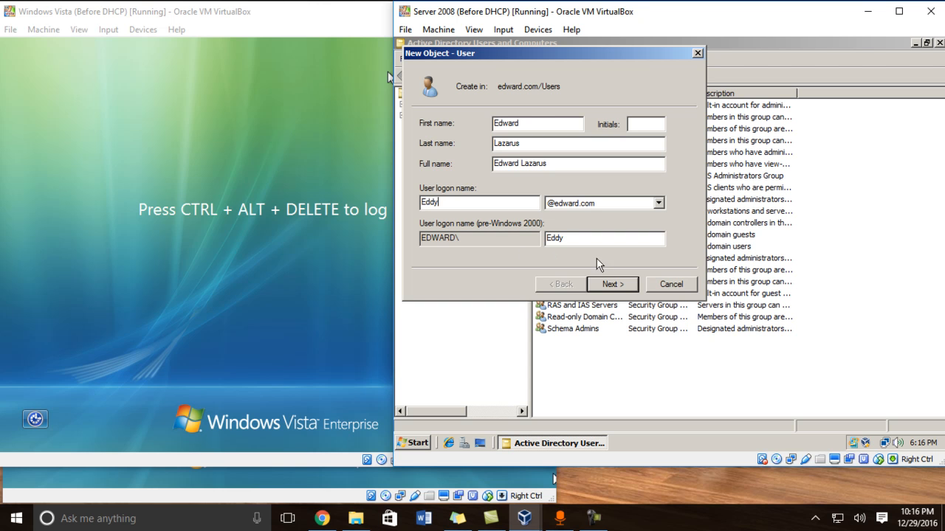
Step: Enter and confirm a password, untick must-change-at-logon, tick cannot-change and never-expires
left_click(612, 284)
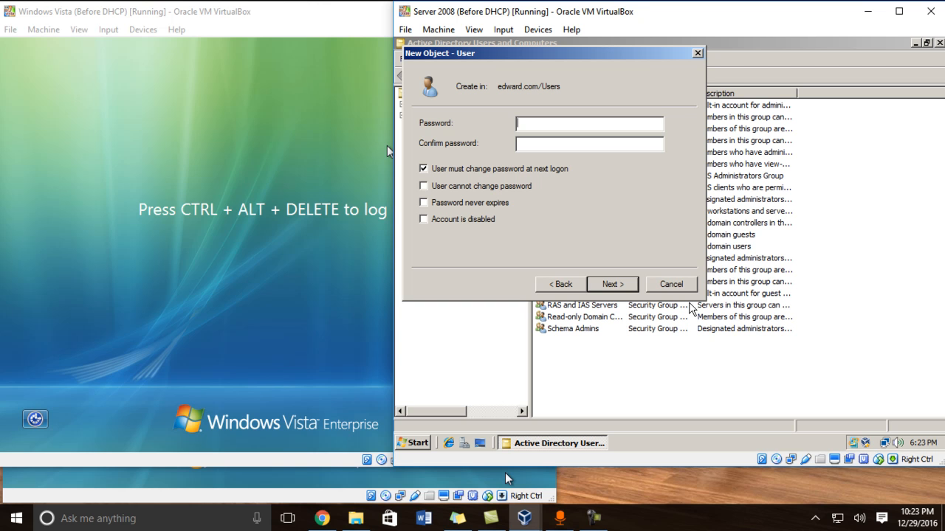
type("•••••••••••")
key("Tab")
type("•••••••••••")
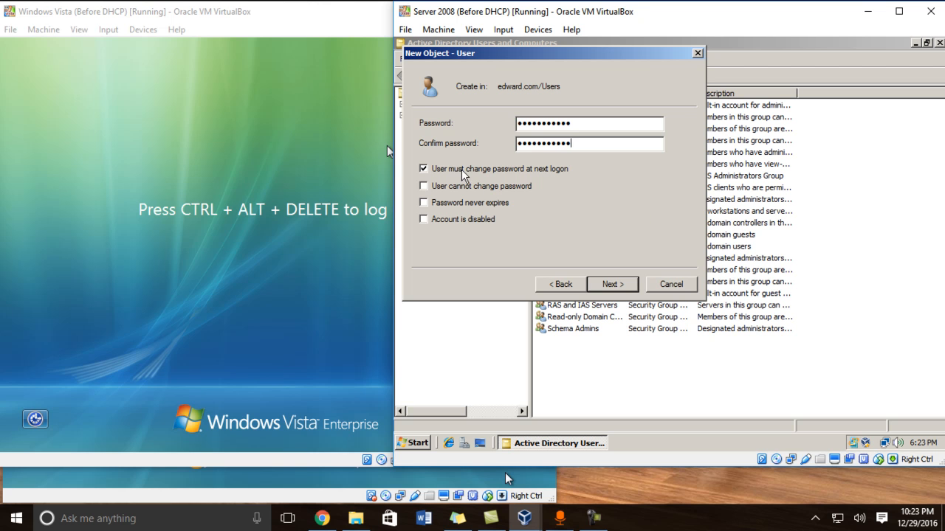
left_click(423, 169)
left_click(423, 169)
left_click(423, 186)
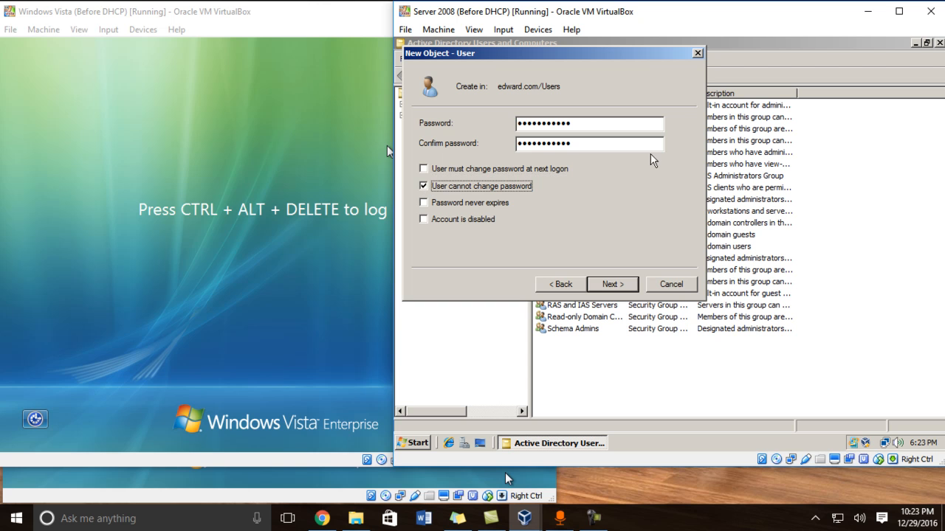
left_click(424, 204)
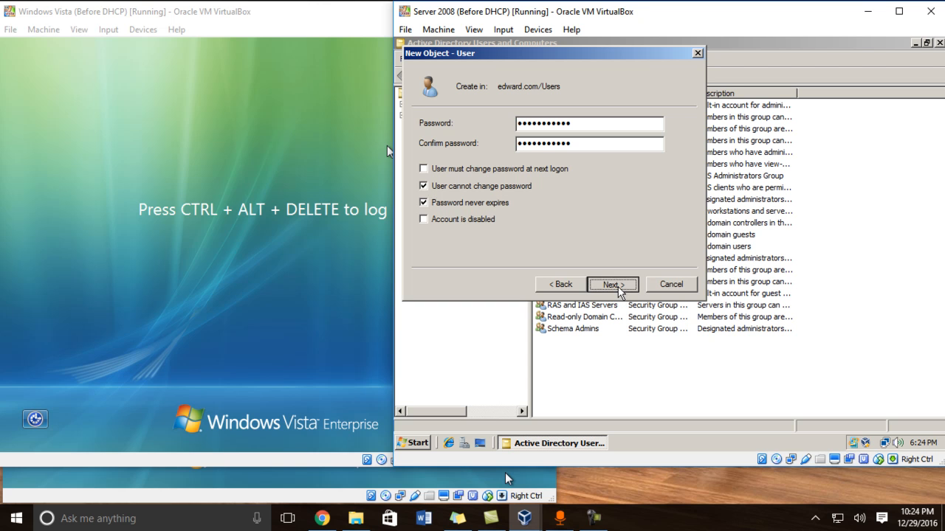
left_click(618, 289)
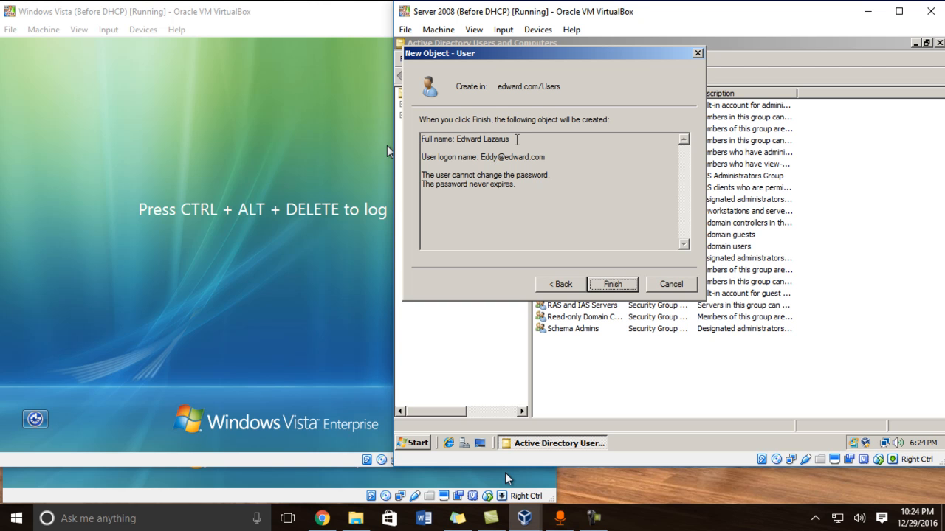
Step: Try finishing the user, dismiss the password policy error and return to the password page
left_click(612, 286)
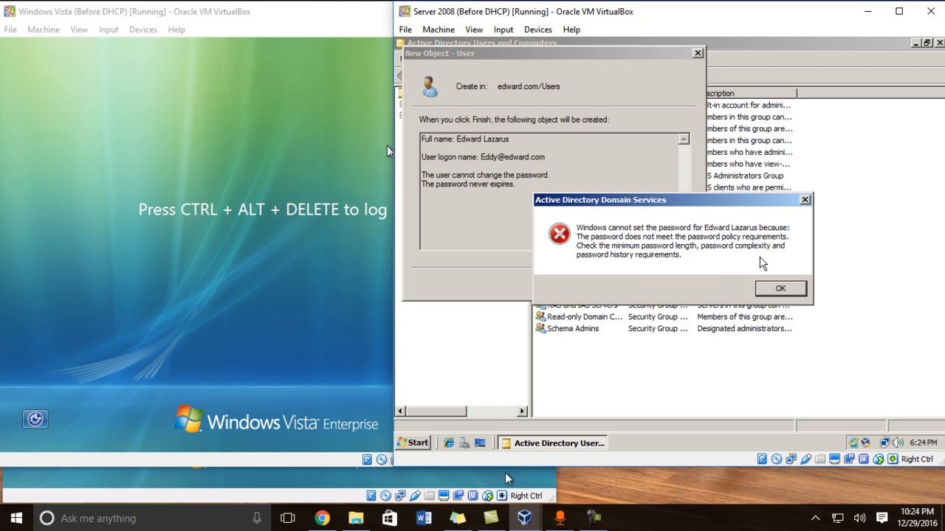
left_click(775, 290)
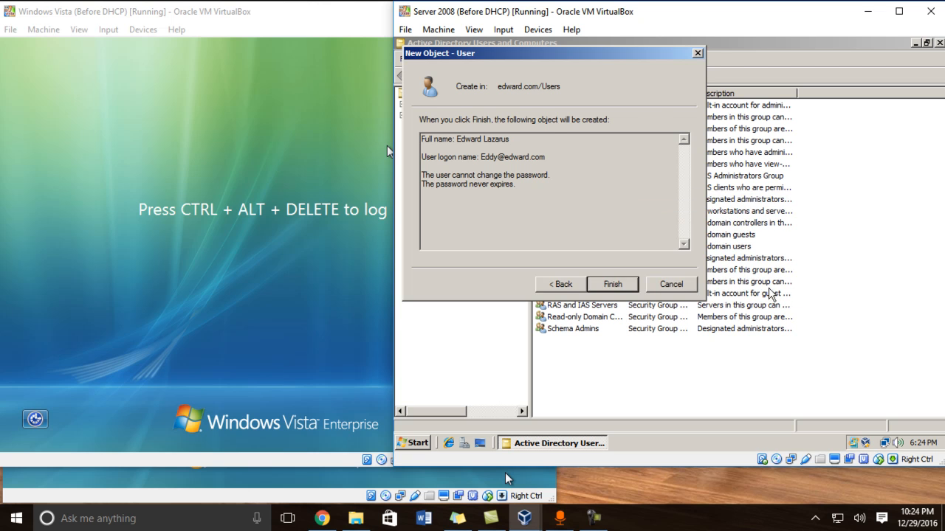
left_click(560, 287)
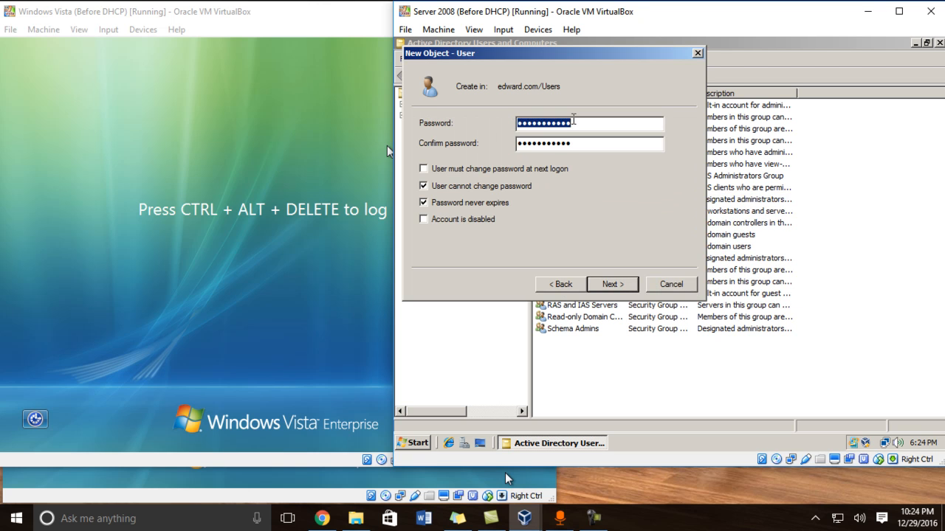
Step: Clear and retype the account password in both fields, then continue to the summary
key("BackSpace")
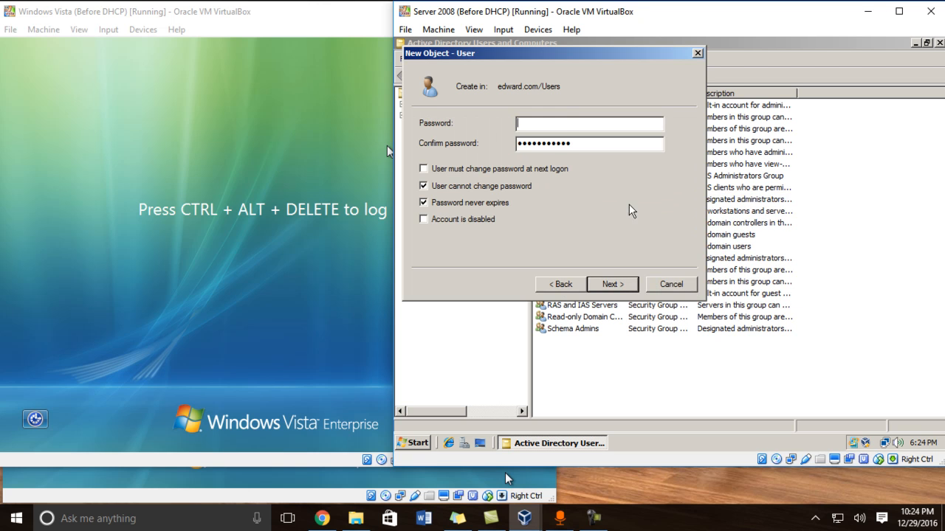
left_click_drag(581, 148, 476, 144)
key("BackSpace")
left_click(529, 124)
type("Passw0rd12")
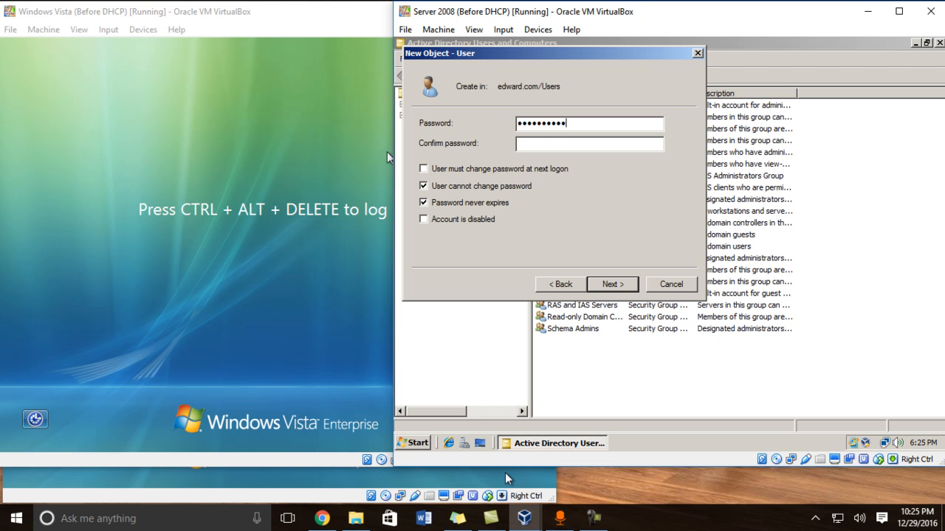
type("3")
key("Tab")
type("Password123")
left_click(610, 284)
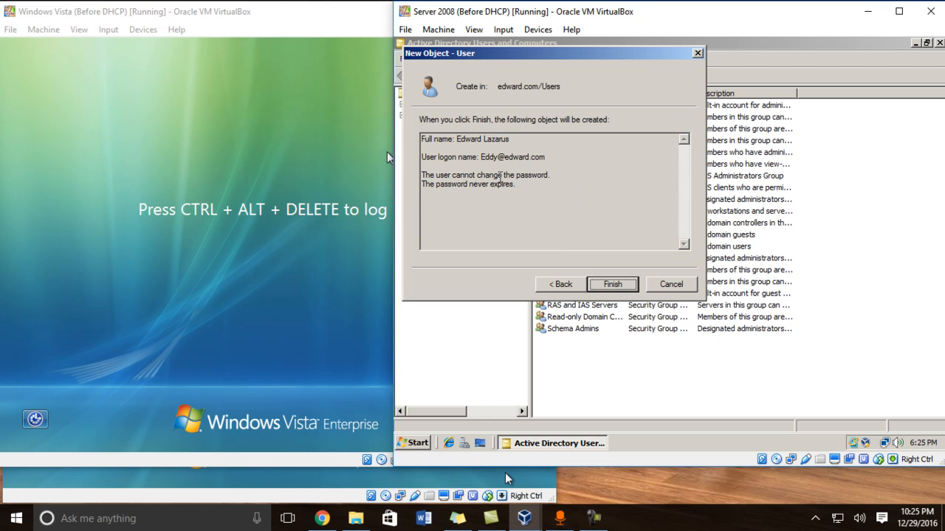
Step: Finish creating the user, then open its Properties at the Profile page
left_click(614, 286)
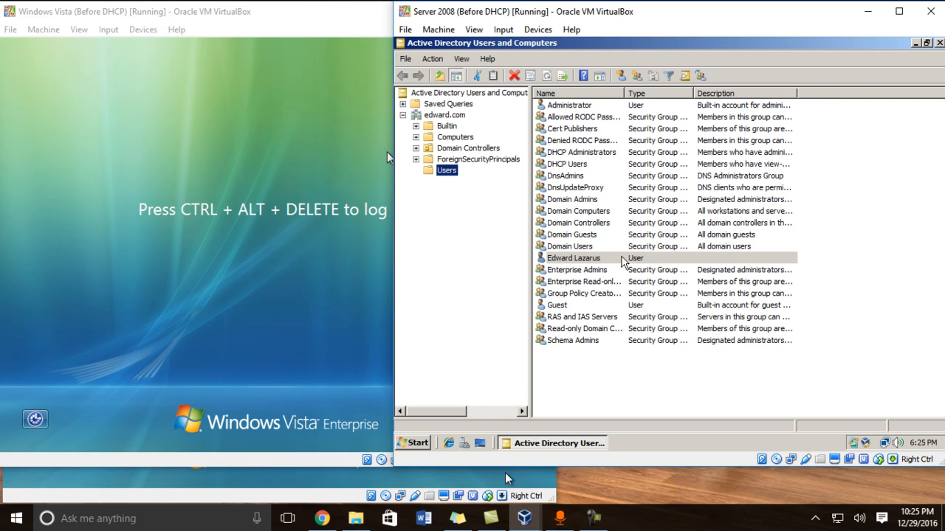
right_click(565, 260)
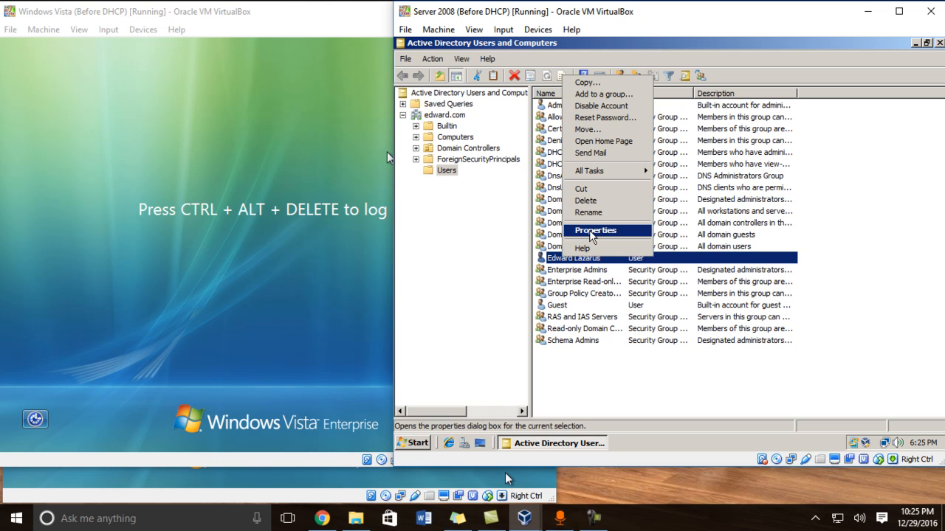
left_click(600, 232)
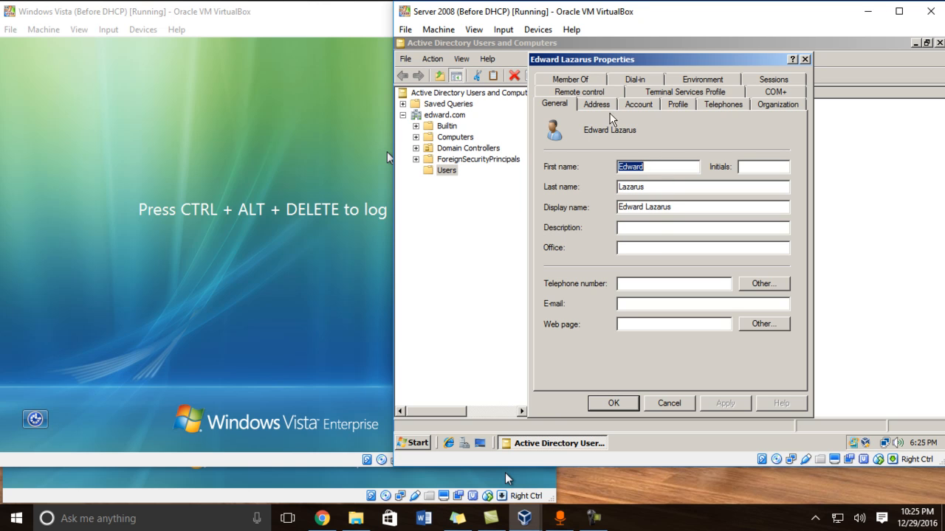
left_click(635, 107)
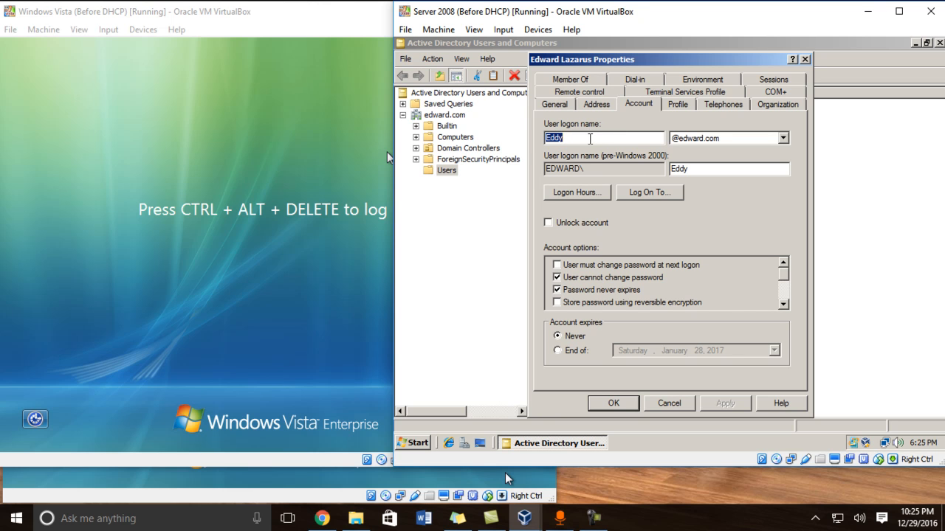
left_click(687, 108)
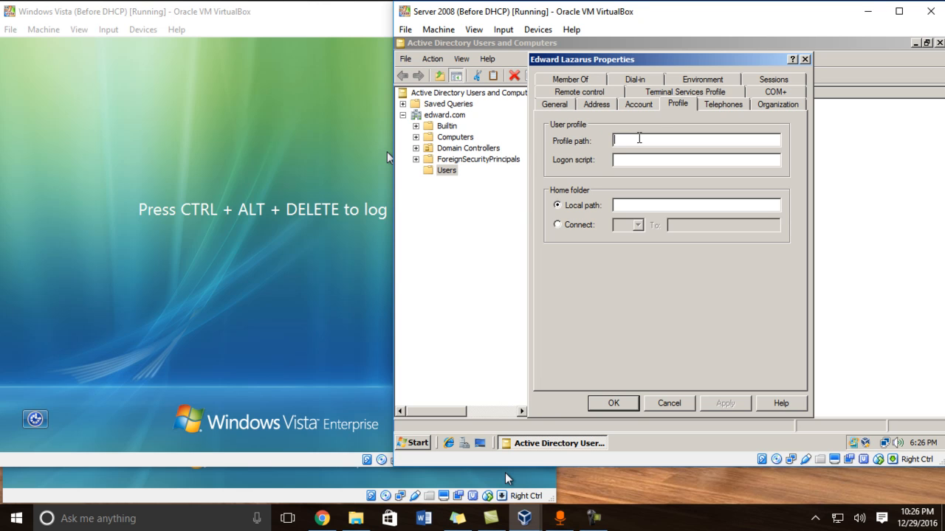
Step: Look up the server's full computer name in System properties, then enter the Profiles$ UNC path plus logon name as Profile path
type("\\\\ServerEdward")
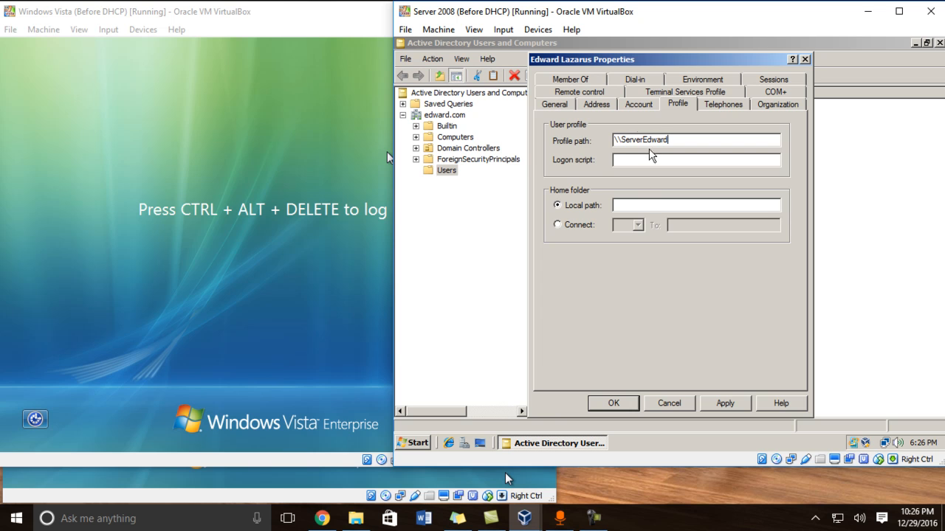
left_click(415, 443)
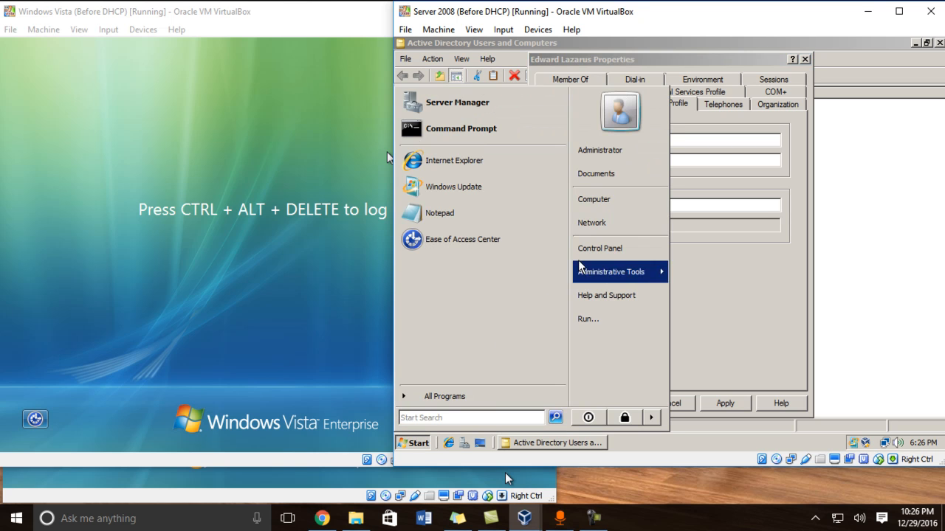
right_click(598, 201)
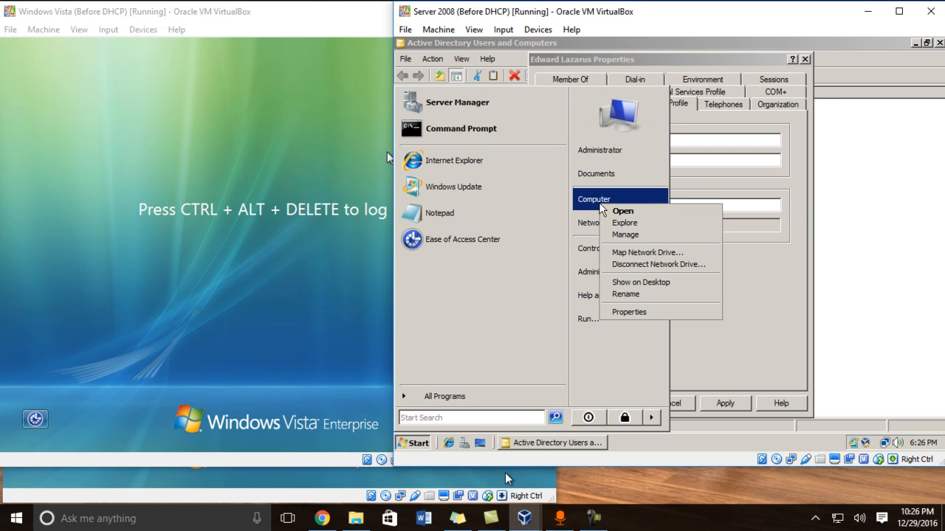
left_click(628, 312)
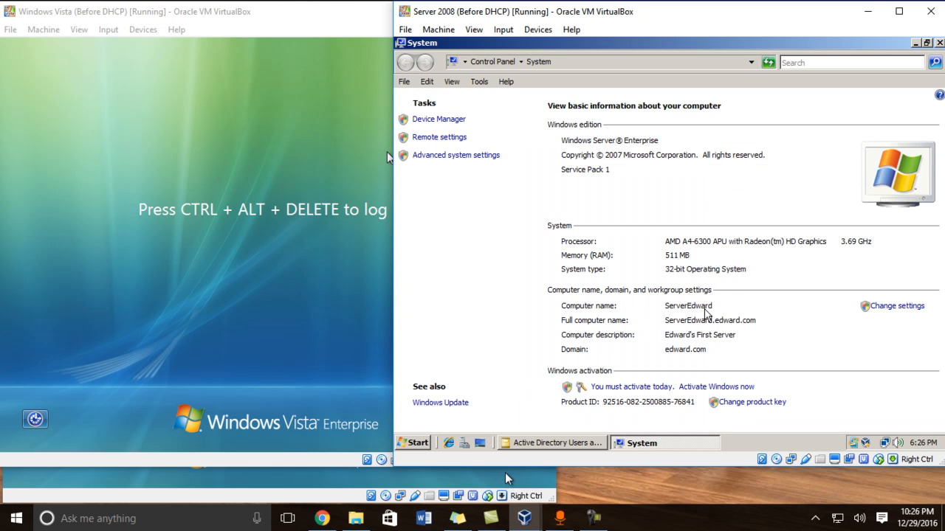
left_click(940, 42)
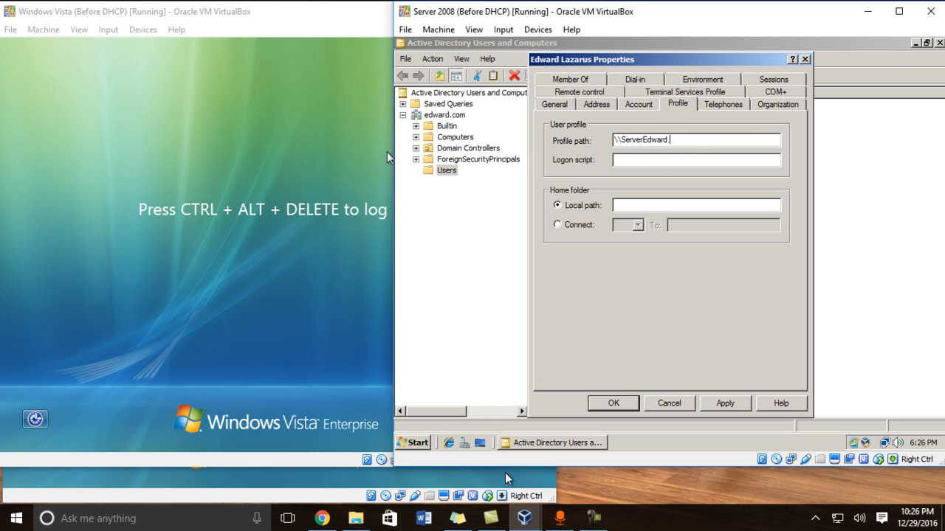
type("com")
type("\\Profiles$\\Eddy")
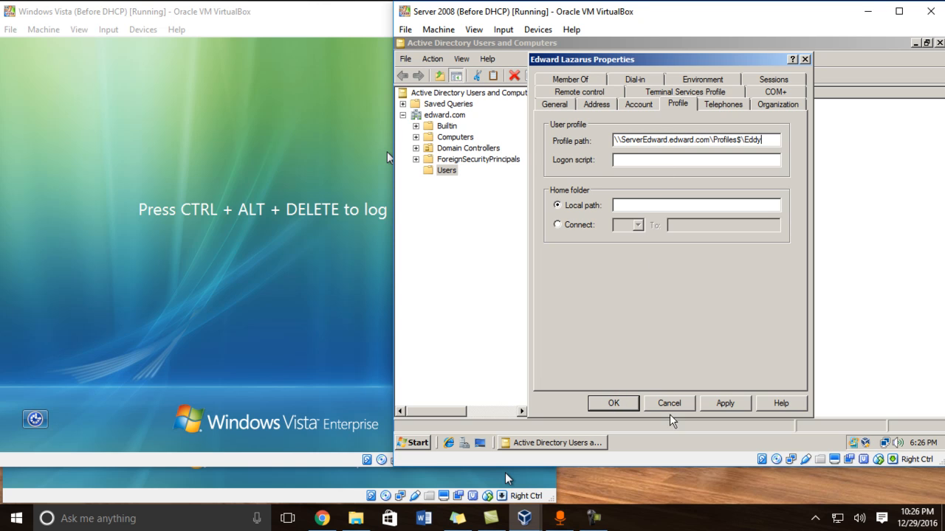
Step: Apply and save the user's profile path, rearrange the VM windows, and minimize Active Directory Users and Computers
left_click(728, 404)
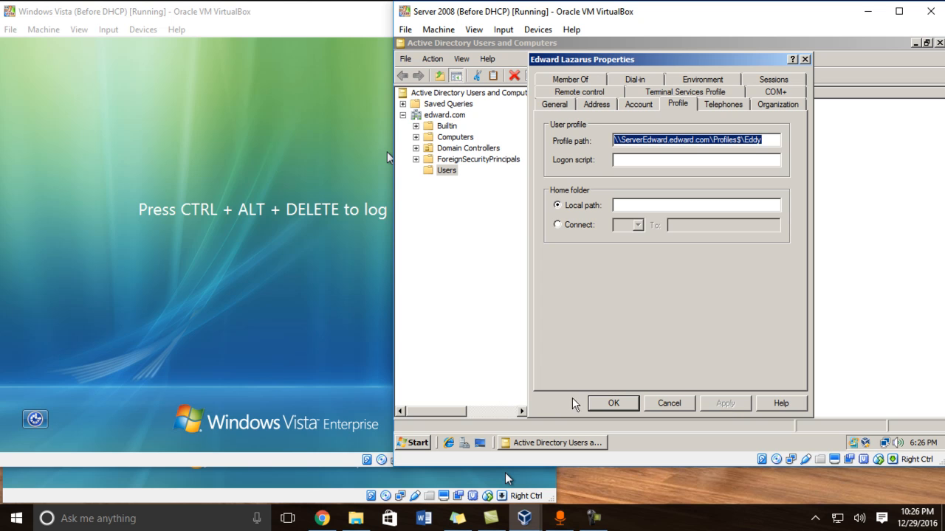
left_click(612, 404)
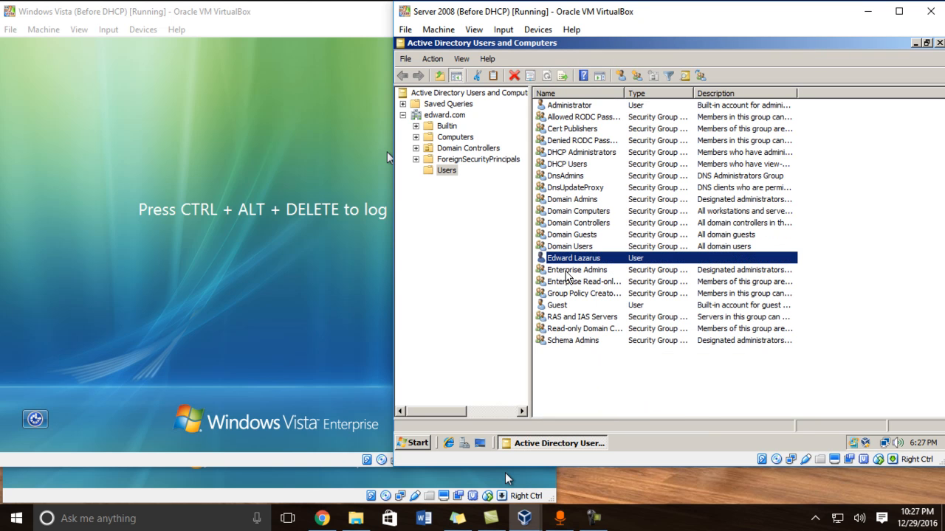
left_click(324, 110)
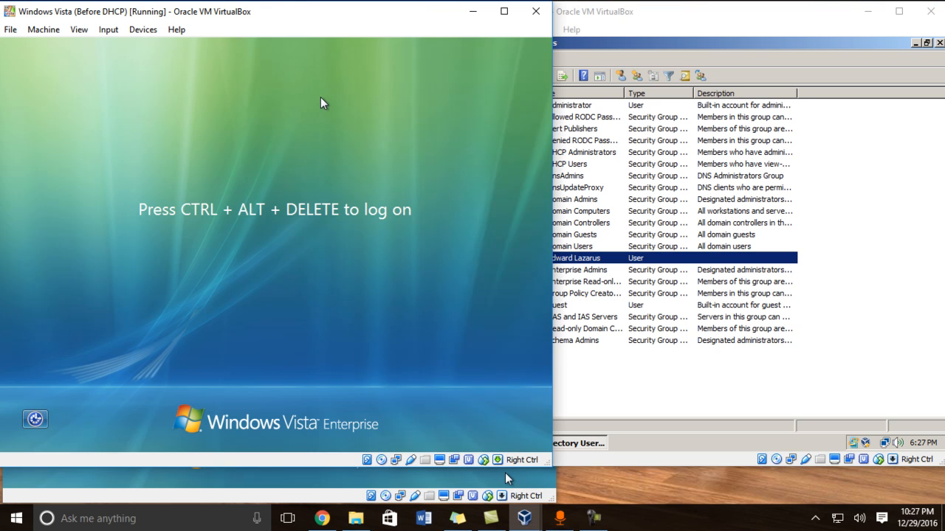
left_click(236, 473)
left_click_drag(296, 39, 396, 86)
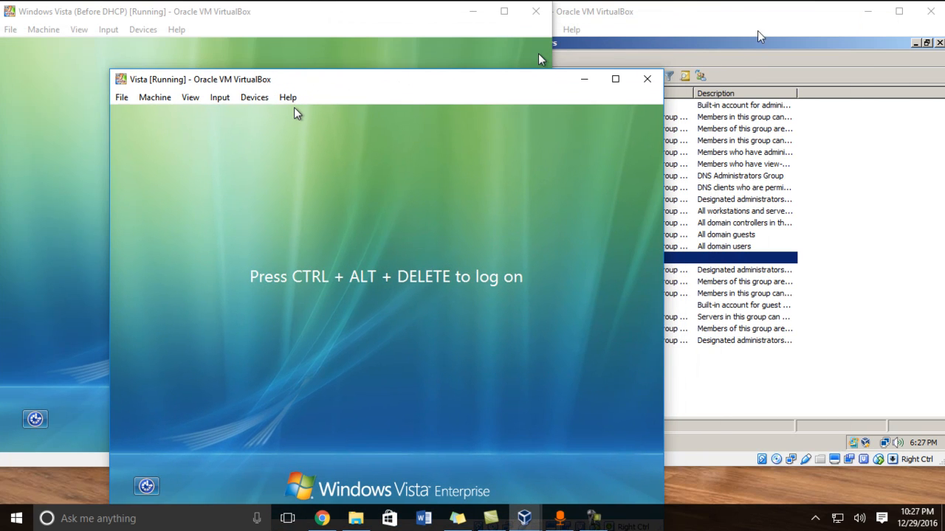
left_click(764, 26)
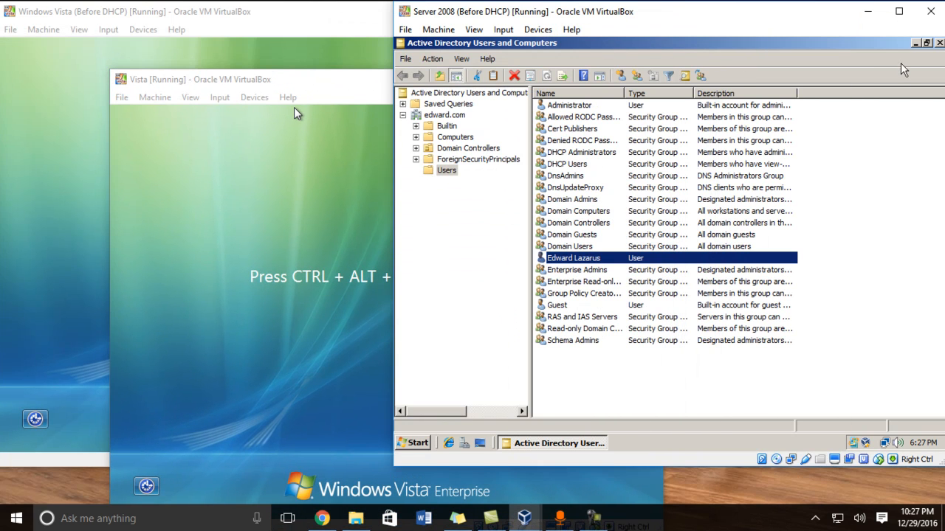
left_click(915, 43)
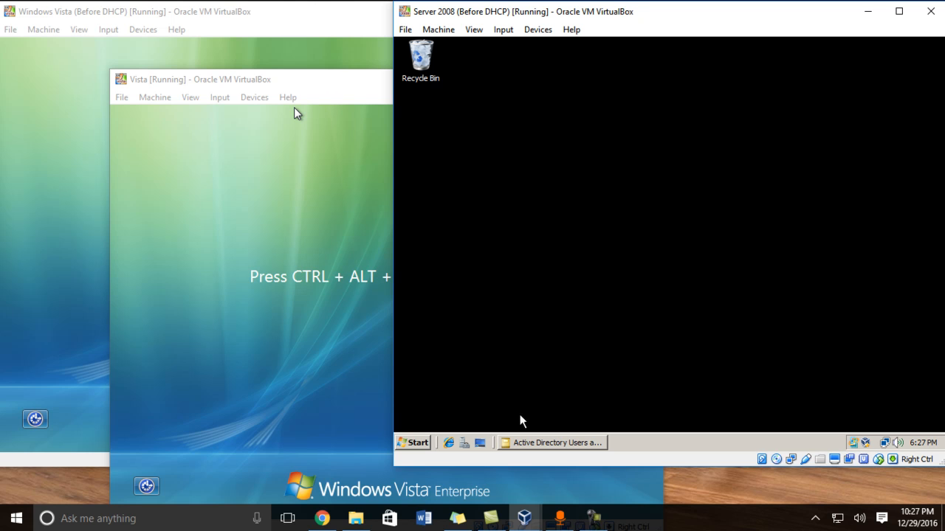
Step: Confirm the C:\Profiles folder on the server is empty, then move the Vista VM window over the server
left_click(419, 442)
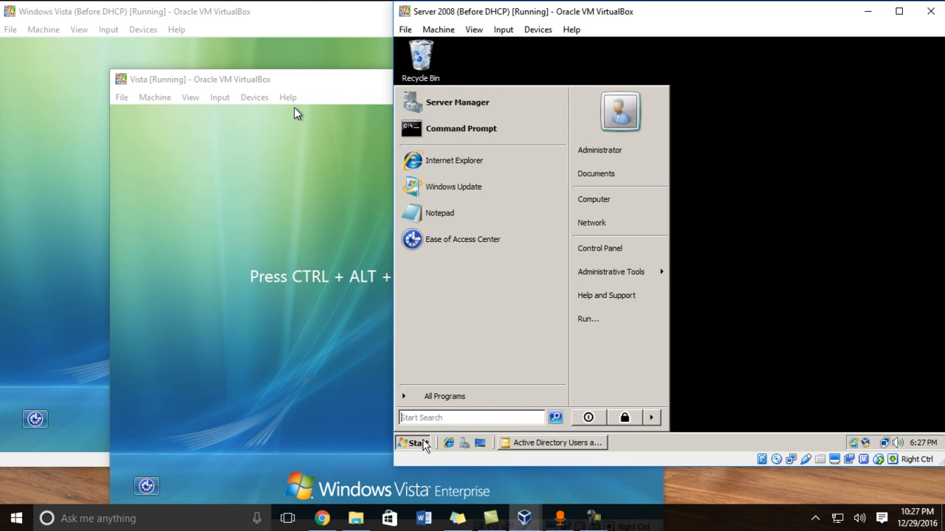
left_click(611, 205)
double_click(570, 151)
double_click(531, 140)
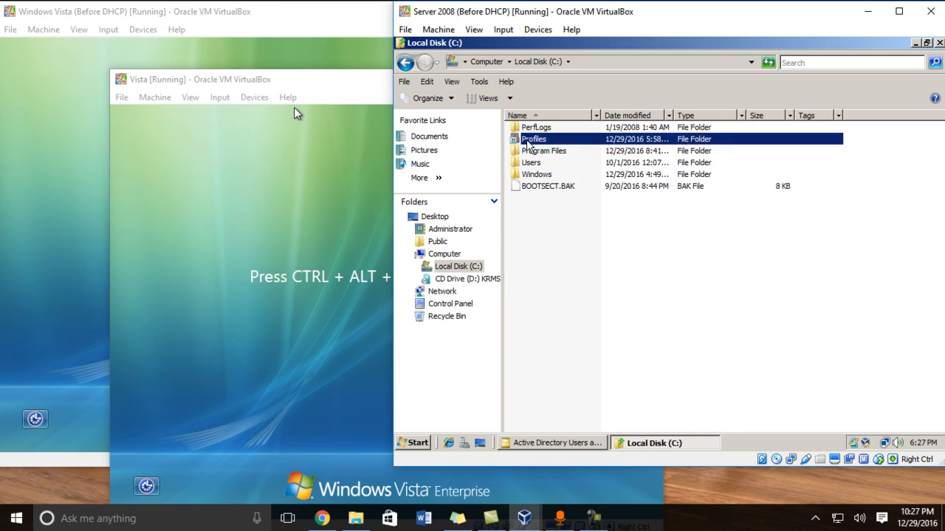
left_click(406, 64)
double_click(533, 140)
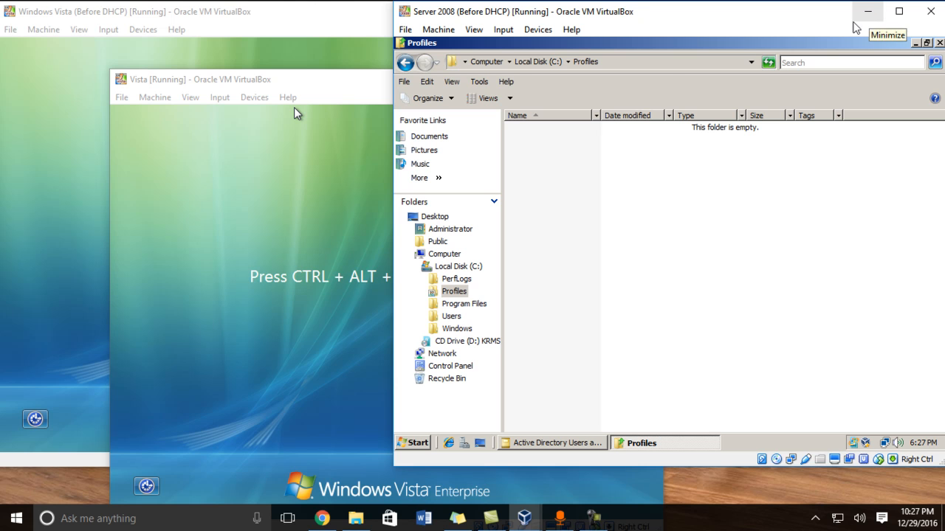
left_click_drag(258, 81, 538, 15)
Step: Bring the Before DHCP Vista VM forward and send it Ctrl-Alt-Del from the Input menu
left_click(226, 205)
left_click(773, 168)
left_click(269, 179)
left_click(109, 30)
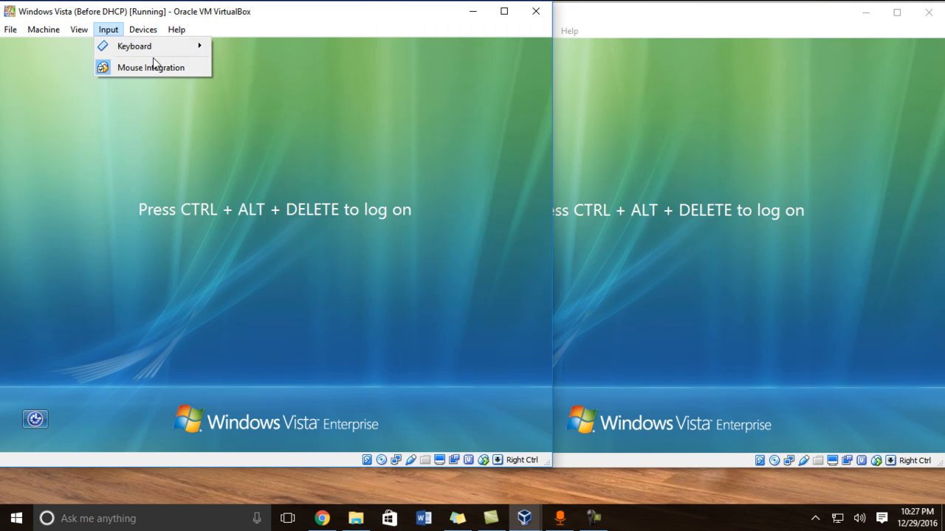
mouse_move(155, 49)
left_click(273, 65)
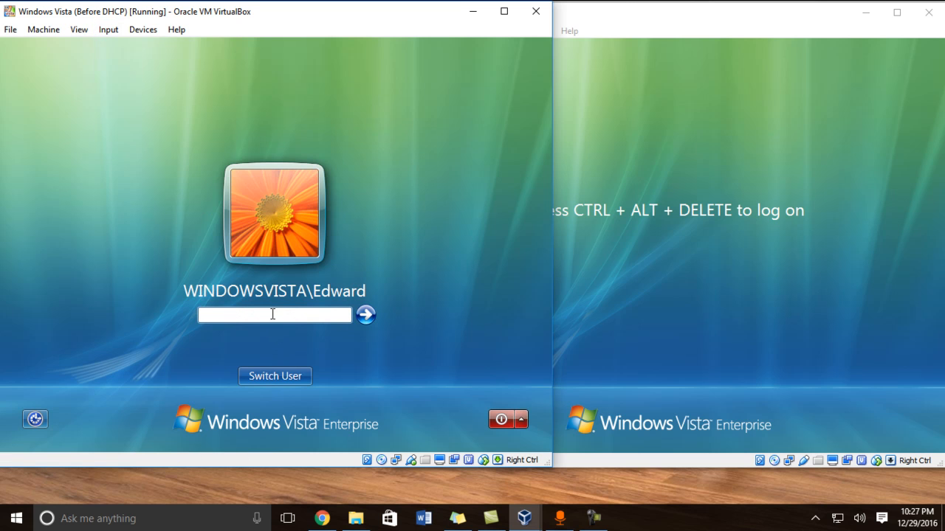
Step: Switch to Other User and log on with the new domain user's name and password
left_click(288, 378)
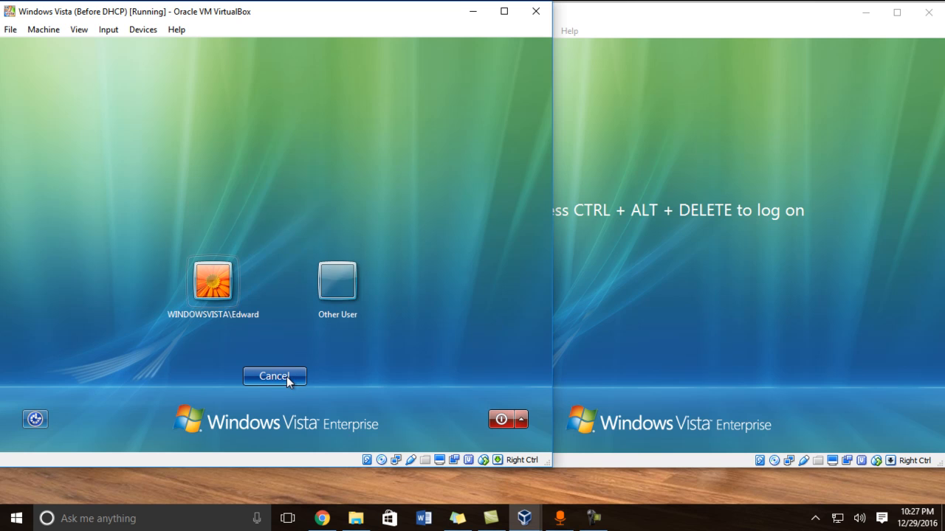
left_click(351, 284)
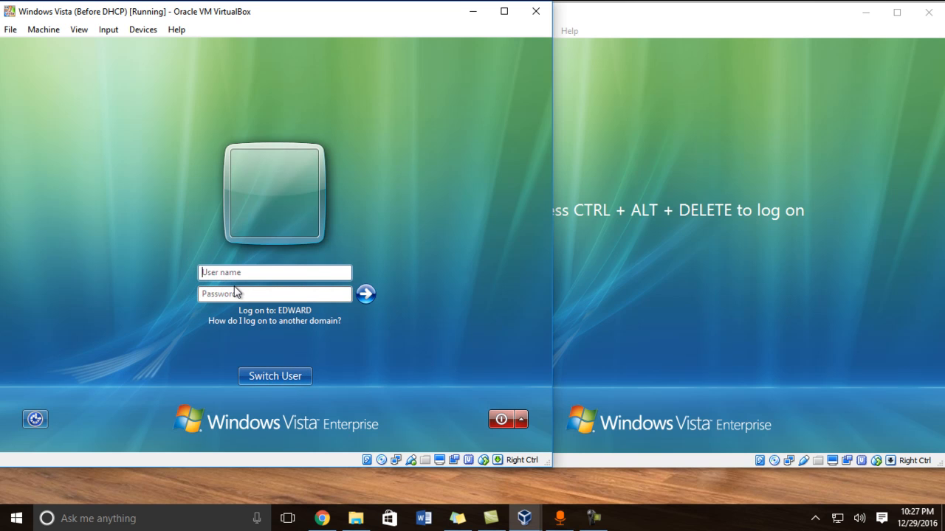
type("Ep")
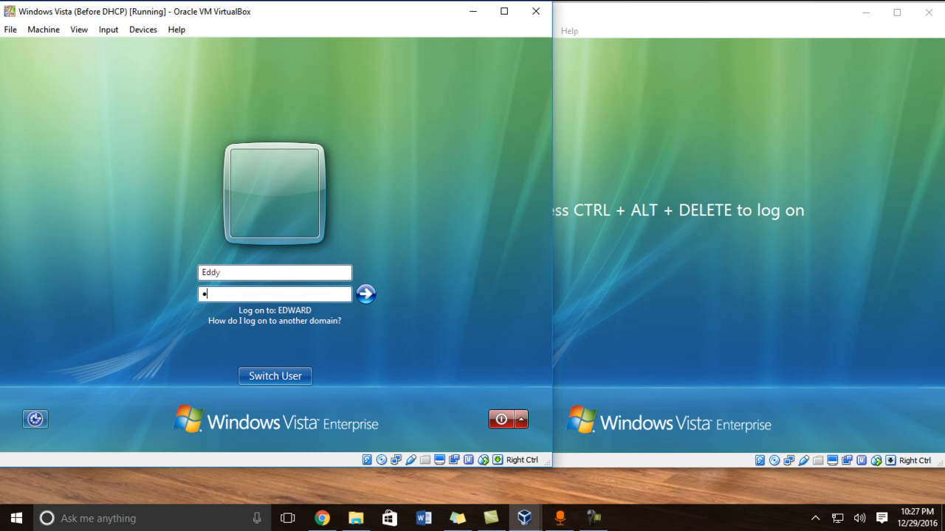
type("s1")
key("Return")
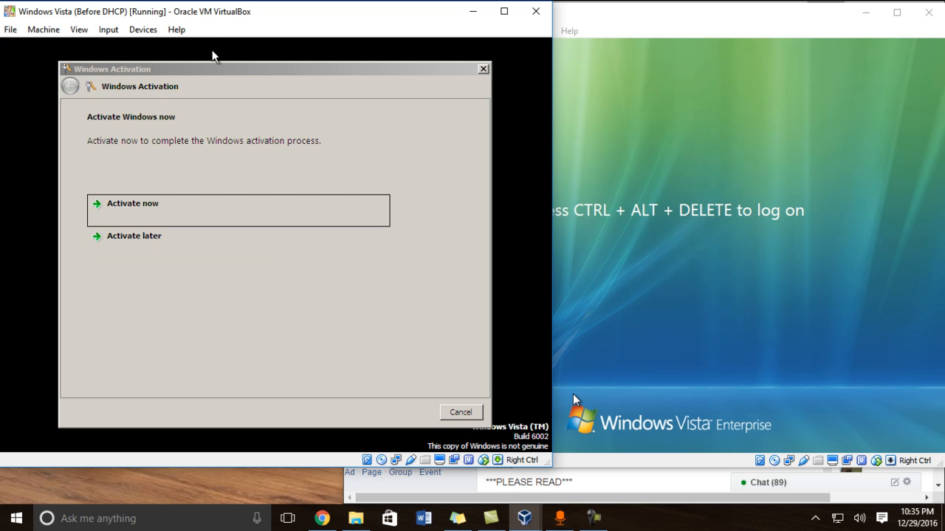
Step: Choose Activate later, close the Welcome Center once the profile loads, and shift the Vista VM window right
left_click_drag(240, 75, 241, 59)
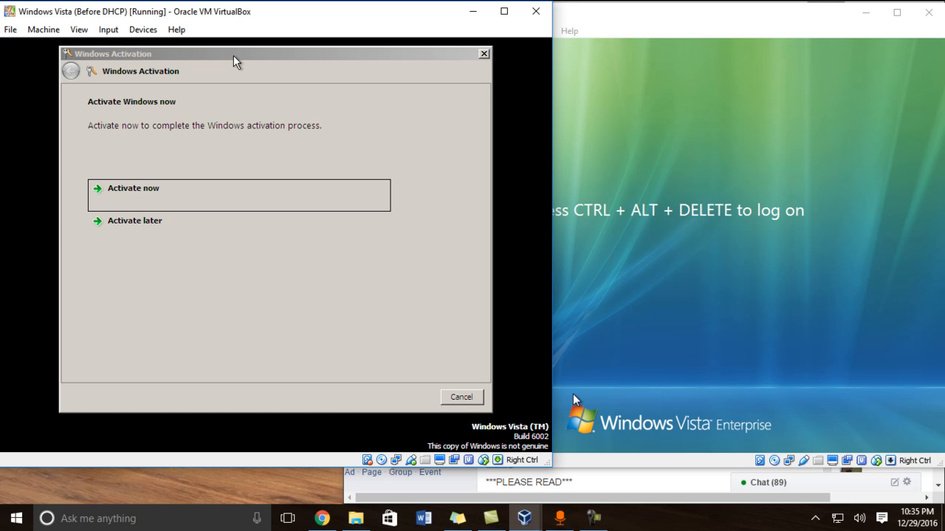
left_click(123, 221)
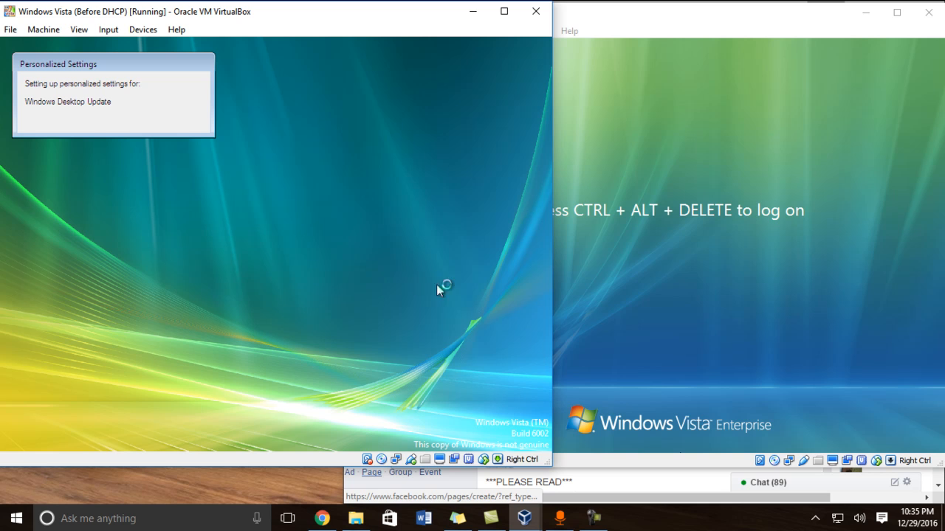
left_click(593, 518)
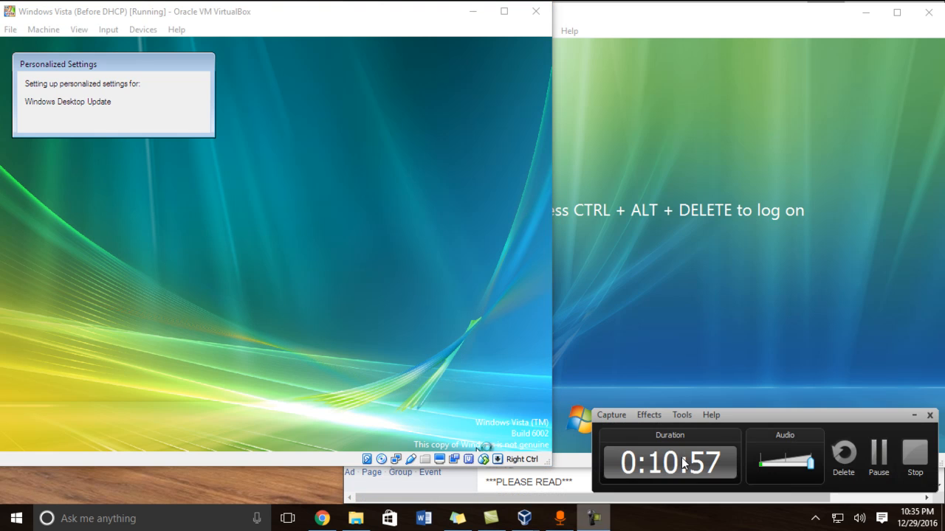
left_click(878, 455)
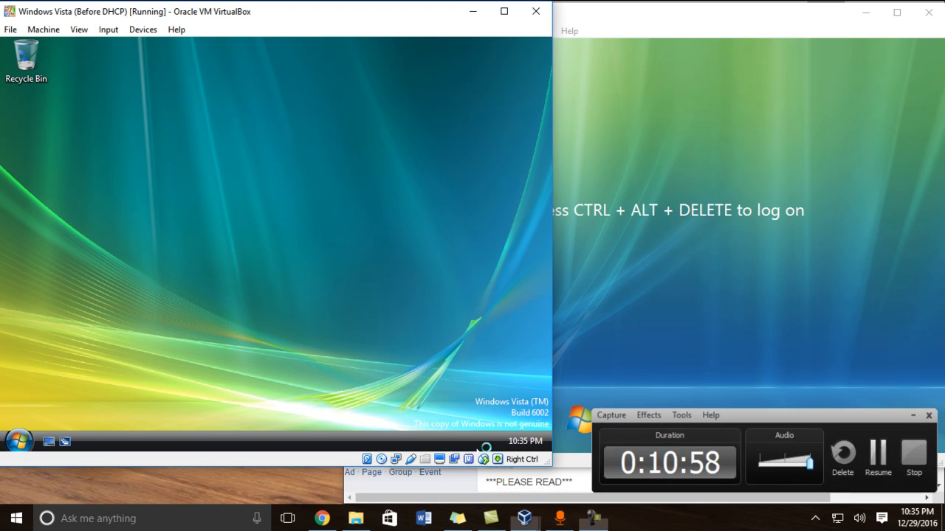
left_click(879, 455)
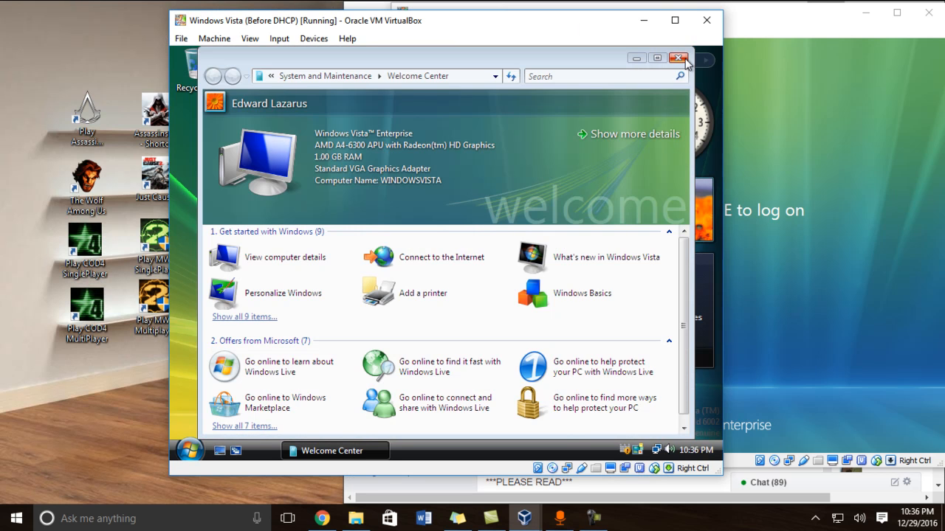
left_click(684, 59)
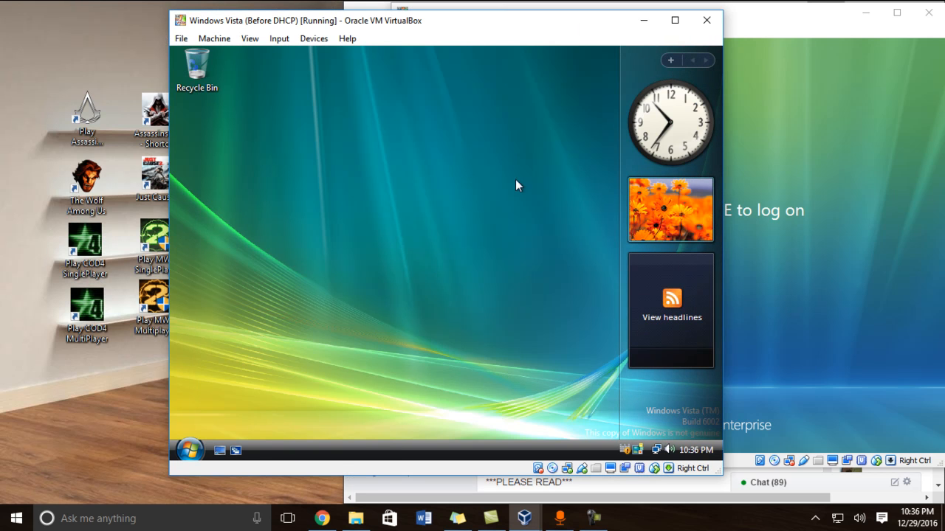
left_click_drag(388, 32, 447, 32)
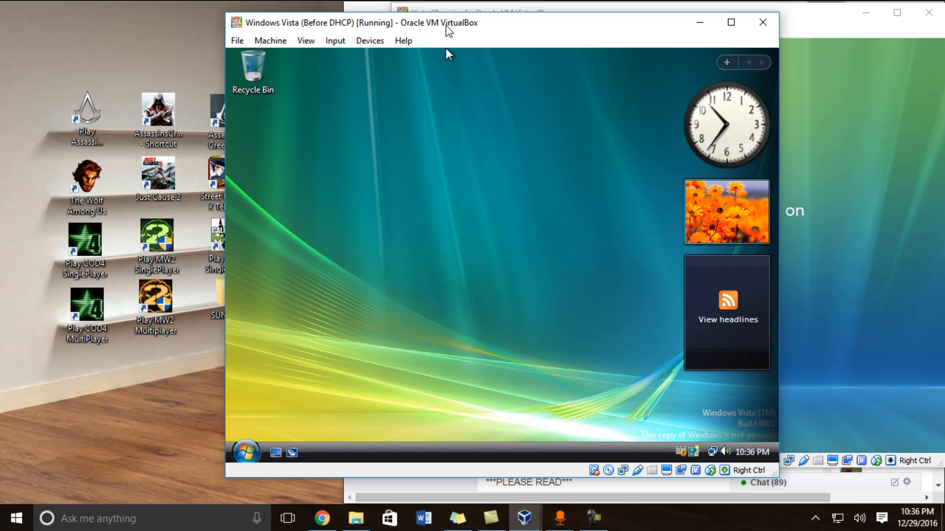